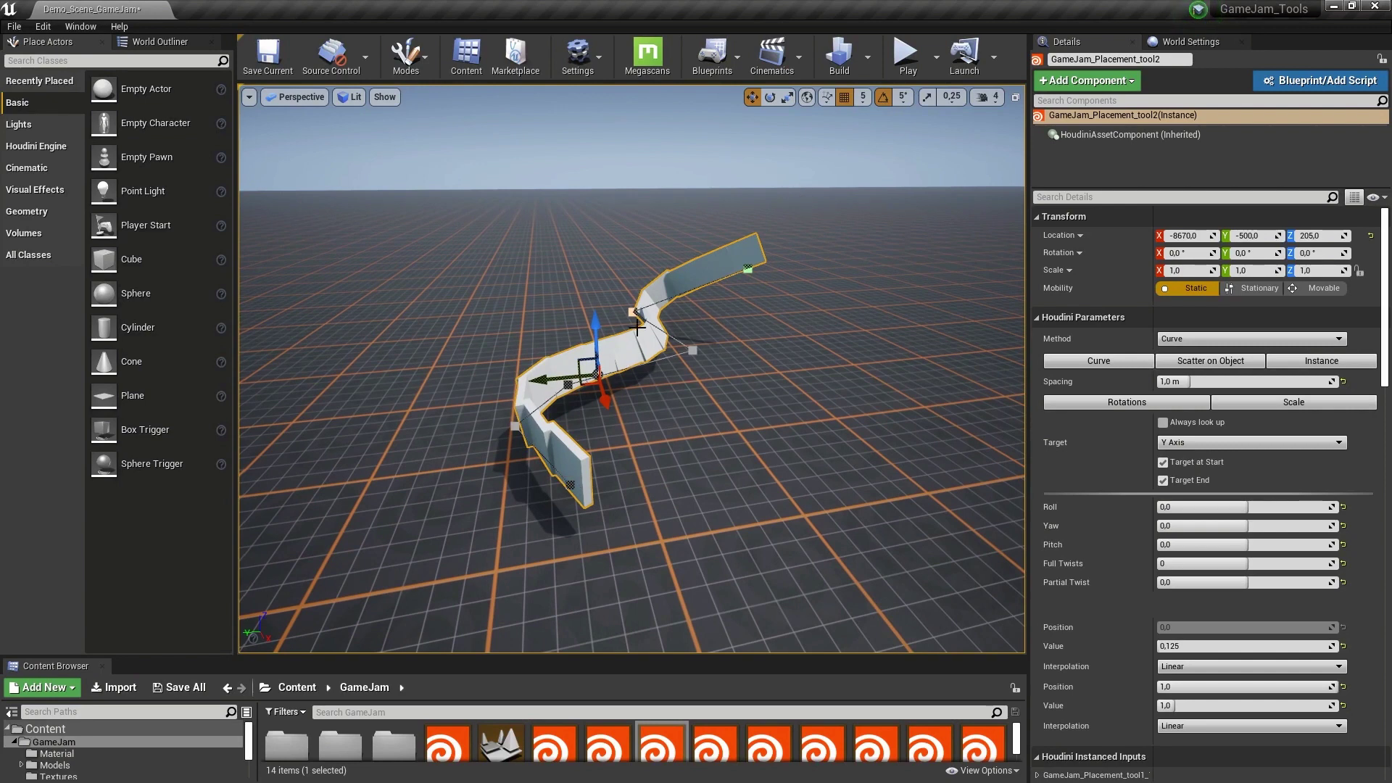
Move the curve's far end point outward and set the spacing between instances to about 1.84 m.
click(747, 268)
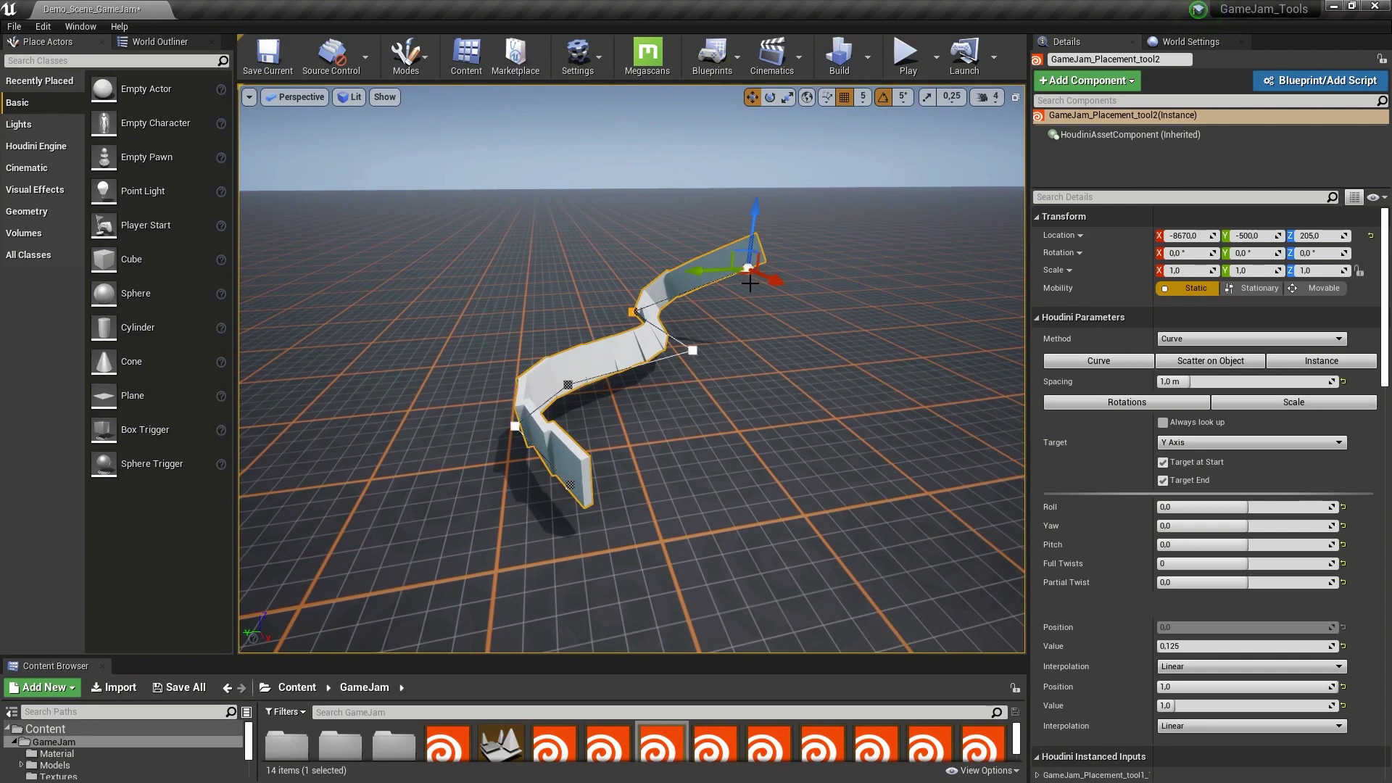
drag(747, 268, 899, 255)
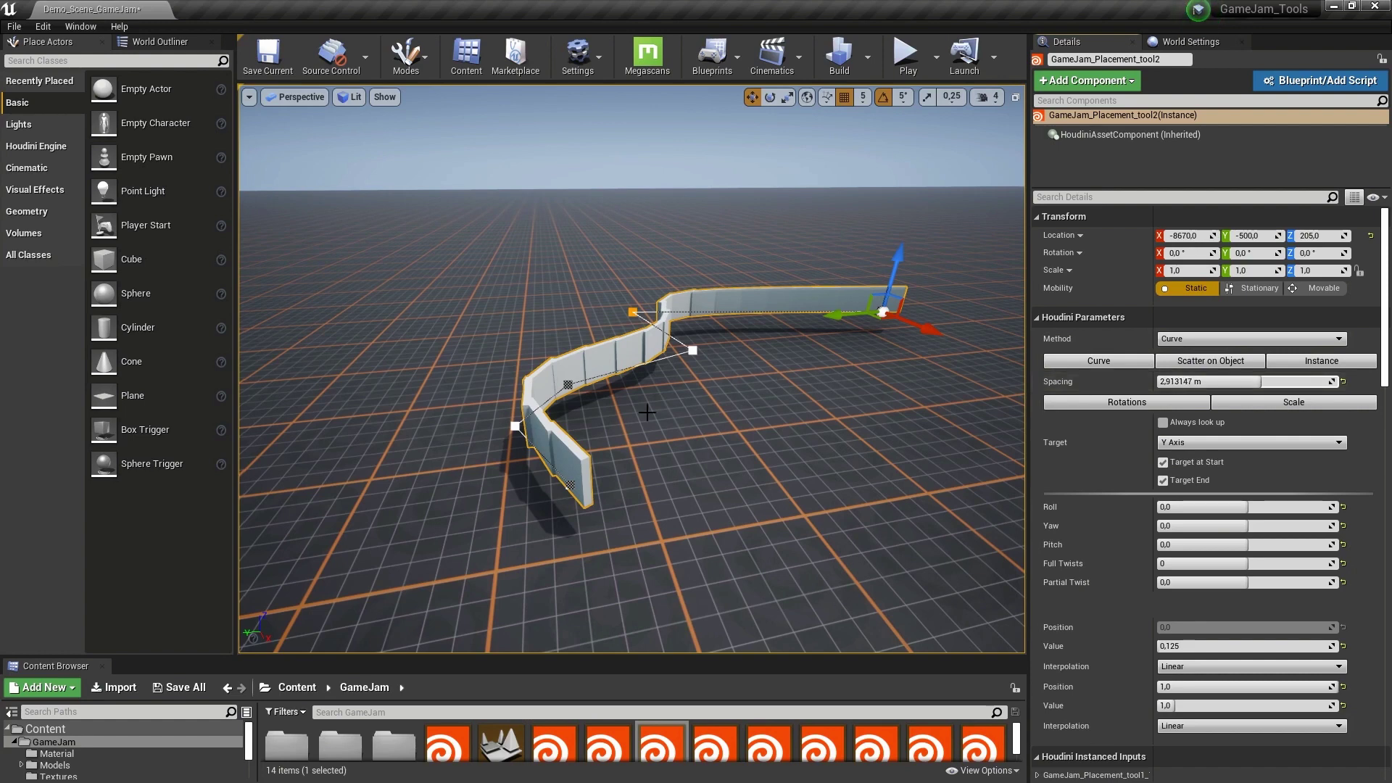
drag(1261, 382, 1208, 381)
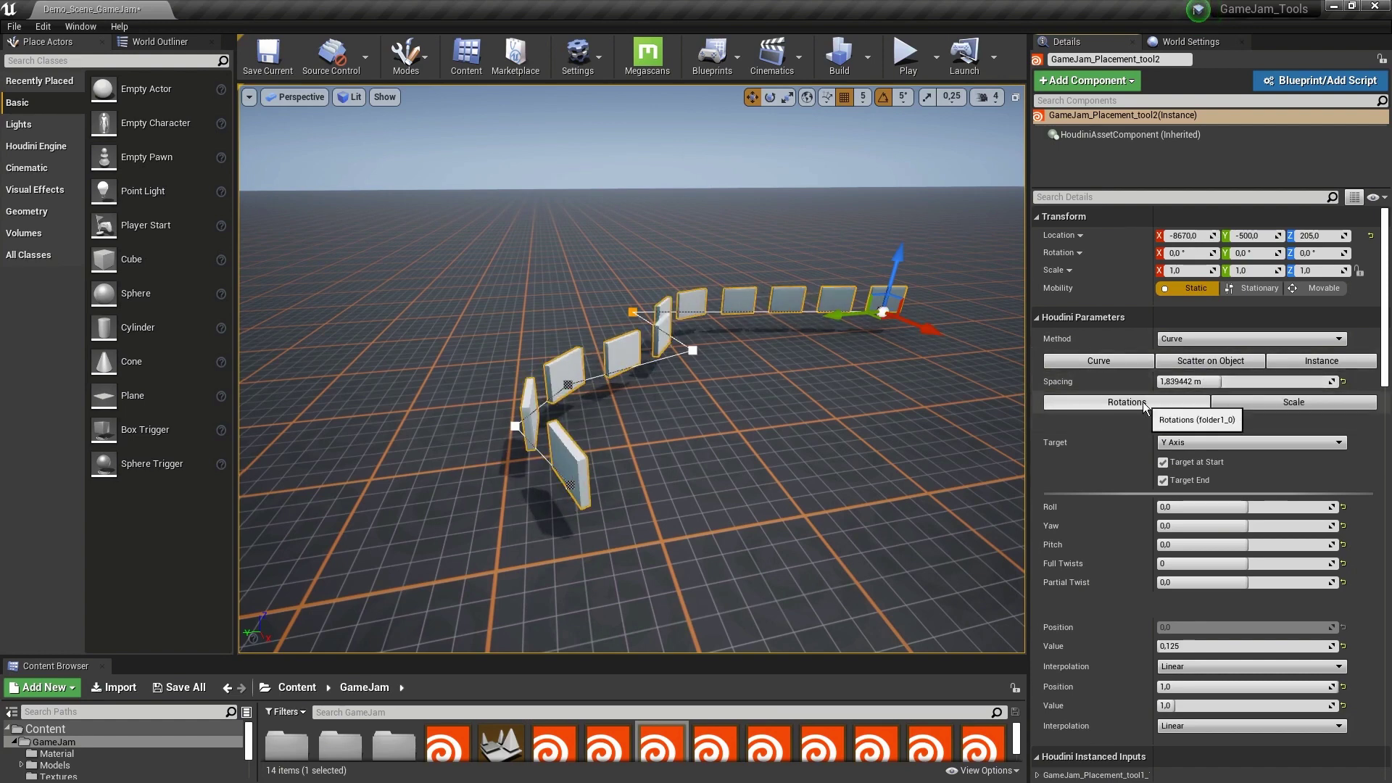
Try the X Axis, Z Axis and Curve Normal rotation targets on the curve instances, and return the target to Y Axis.
click(1189, 442)
click(1176, 464)
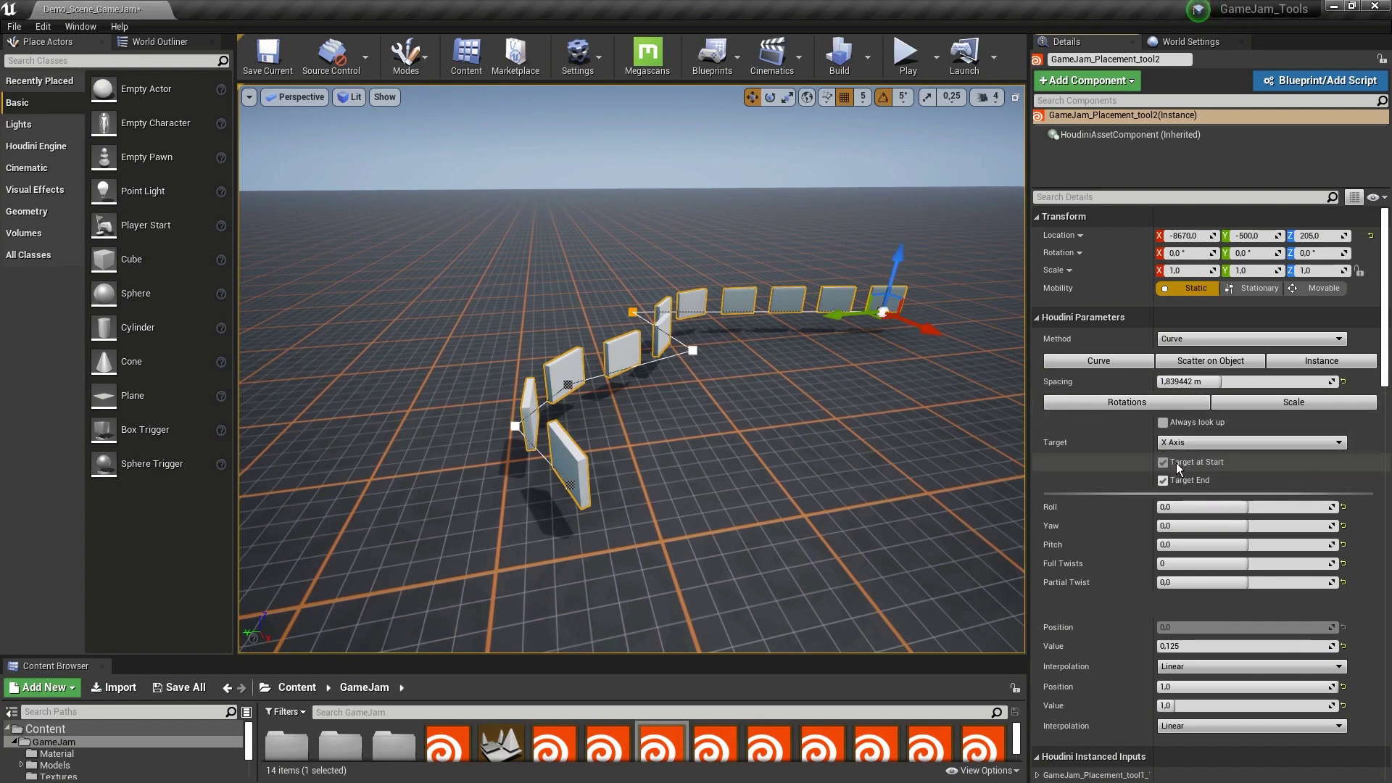
click(1182, 442)
click(1168, 485)
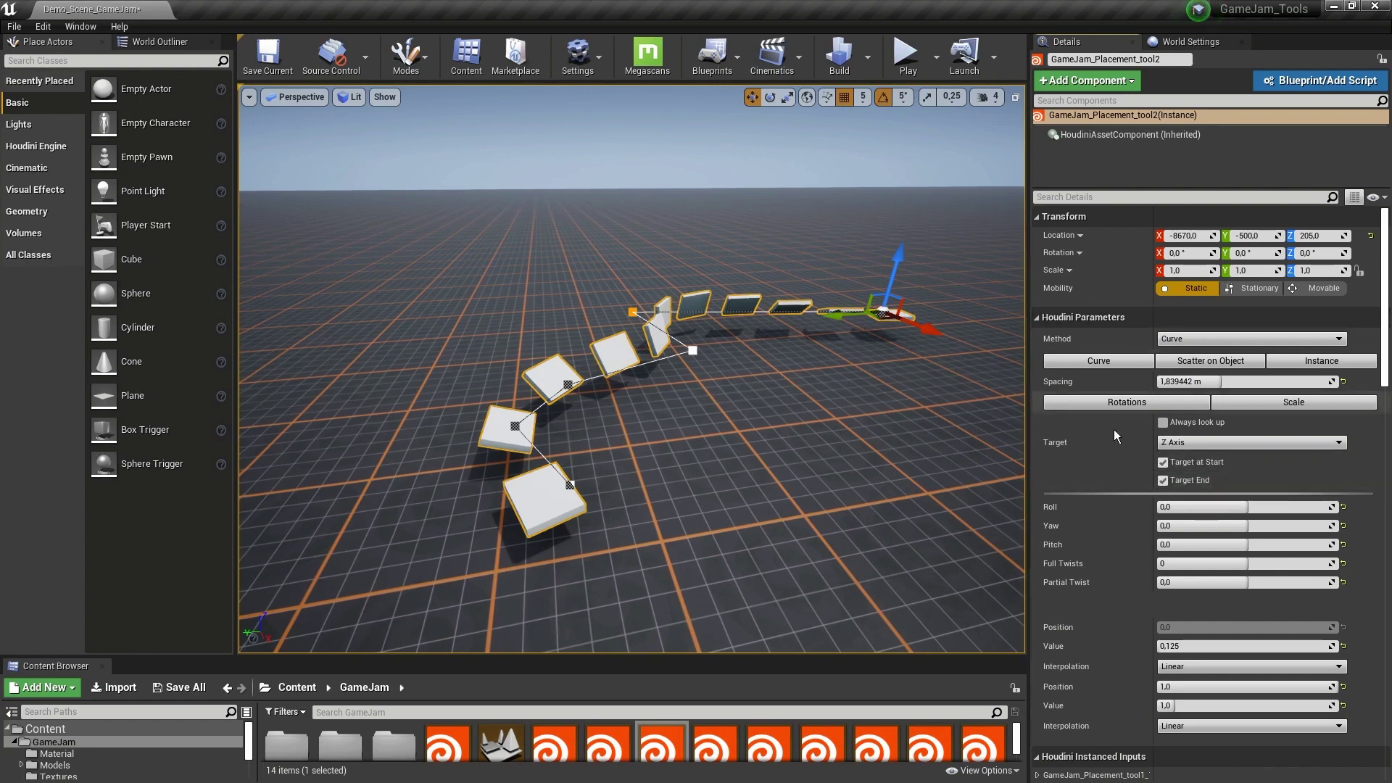
click(1188, 443)
click(1182, 455)
click(1181, 442)
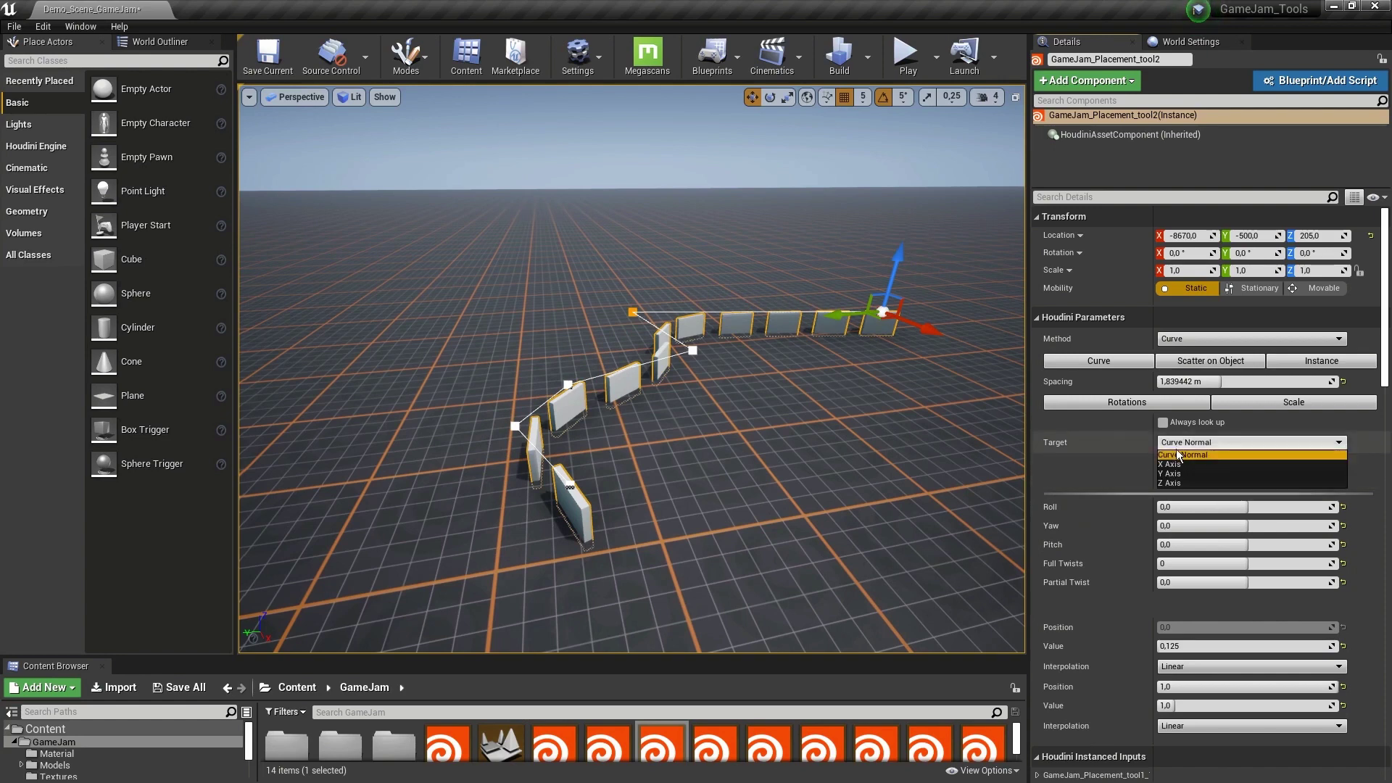
click(1169, 475)
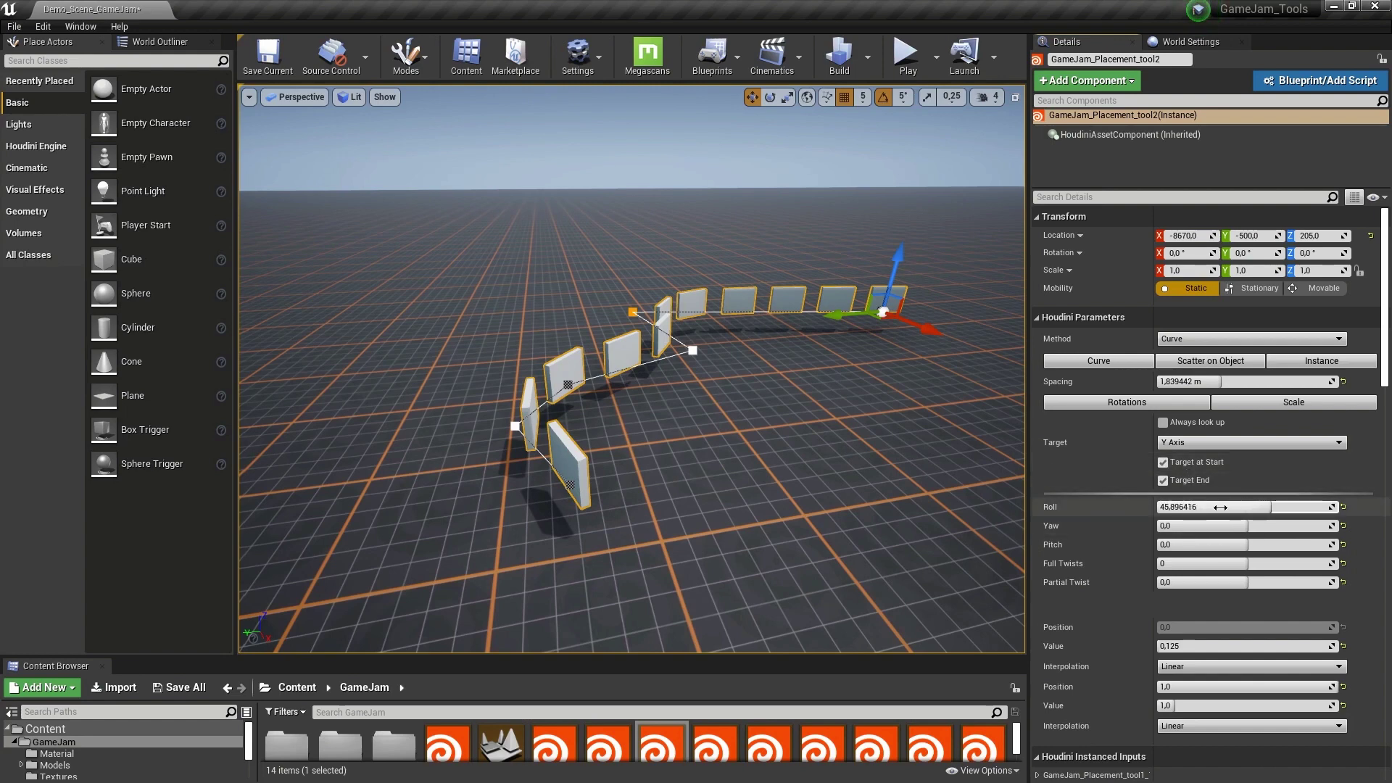
Set the curve instances' Roll to about 45.9, Yaw 76, Pitch 67.4, Full Twists 6 and Partial Twist 66.
drag(1216, 526, 1217, 563)
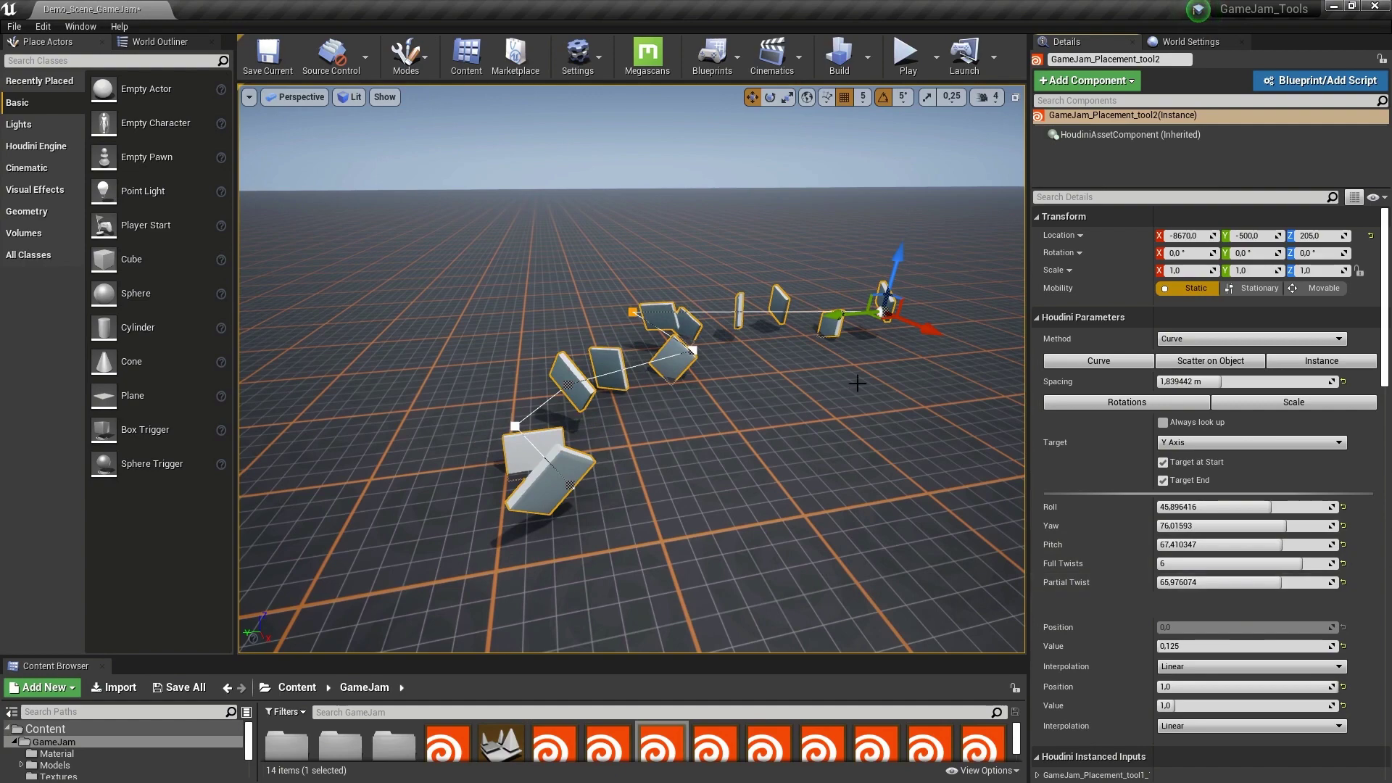
Set the curve instances' Scale Minimum to about 0.39, and try Scale along curve before disabling it again.
click(1270, 402)
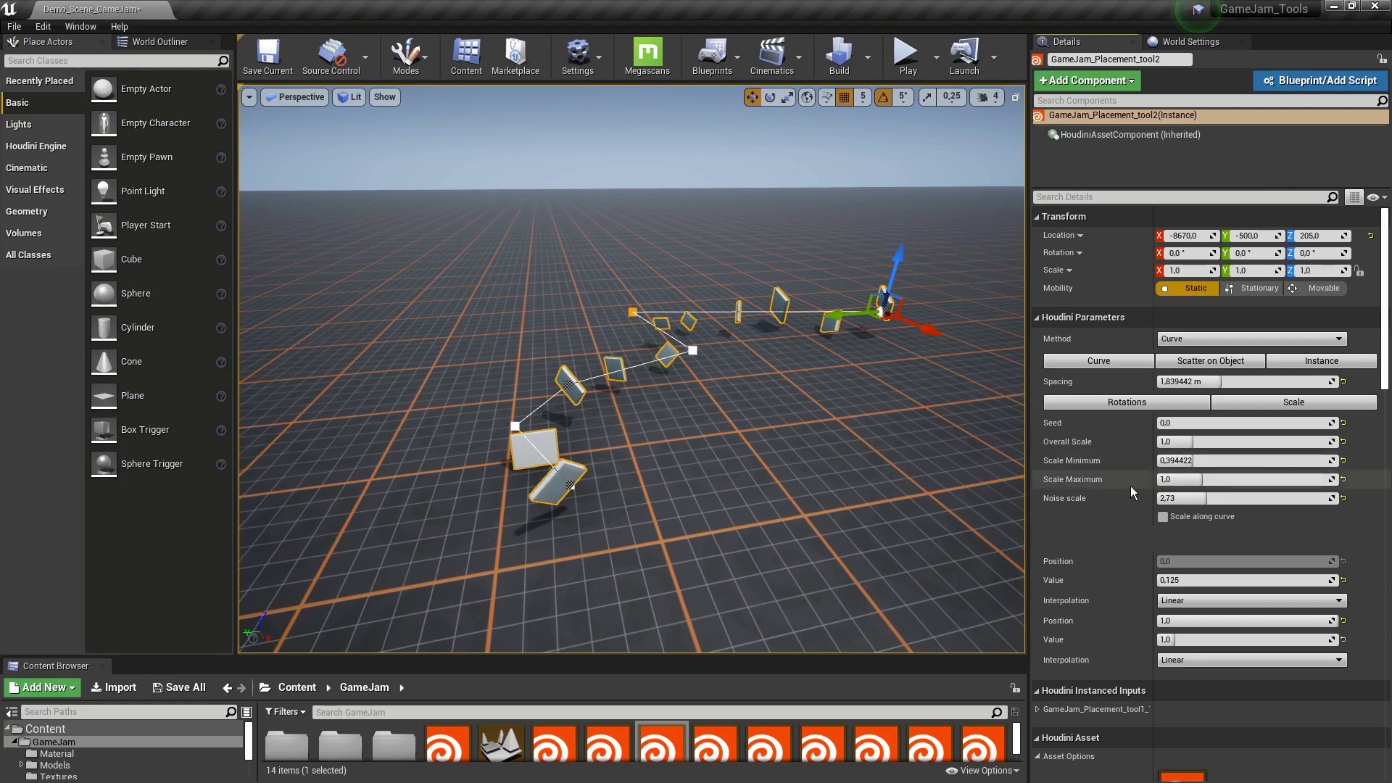
click(1184, 519)
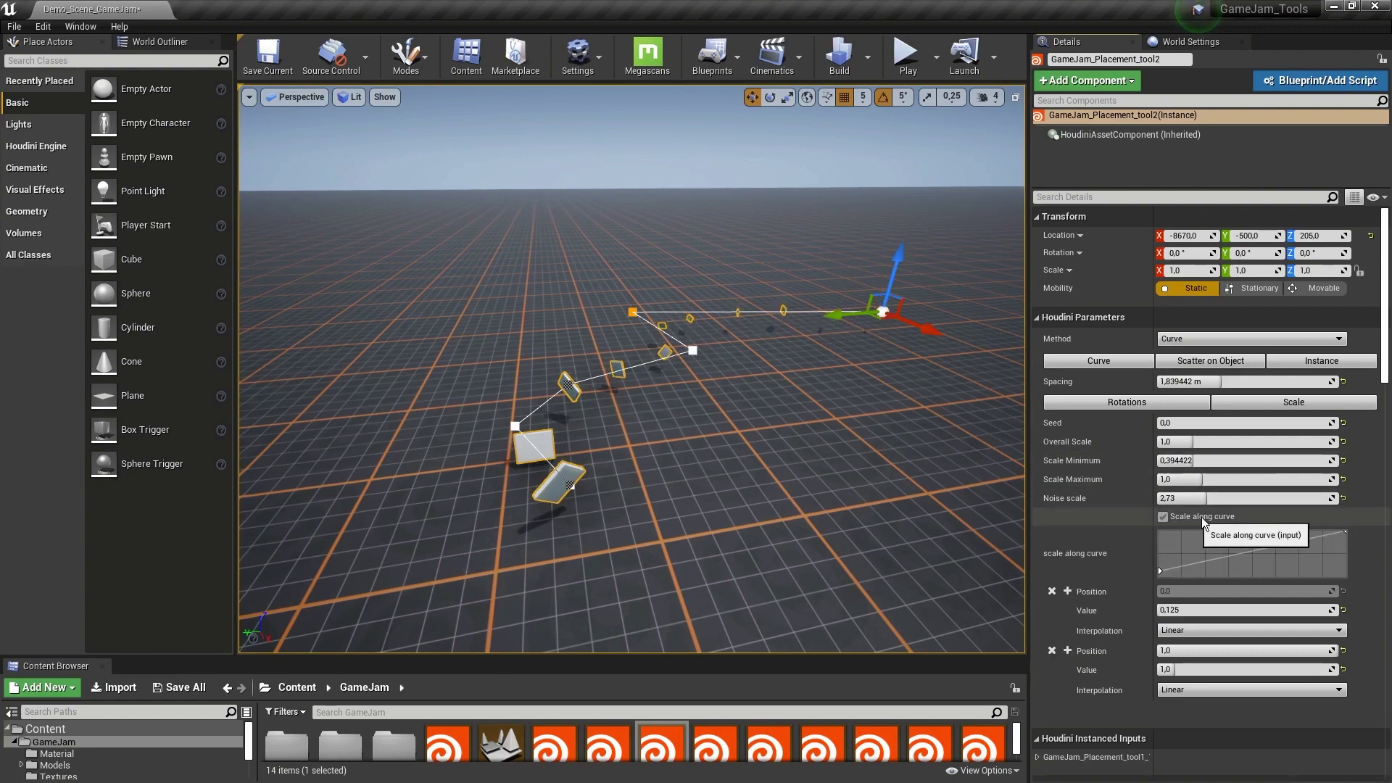
right_drag(702, 439, 802, 374)
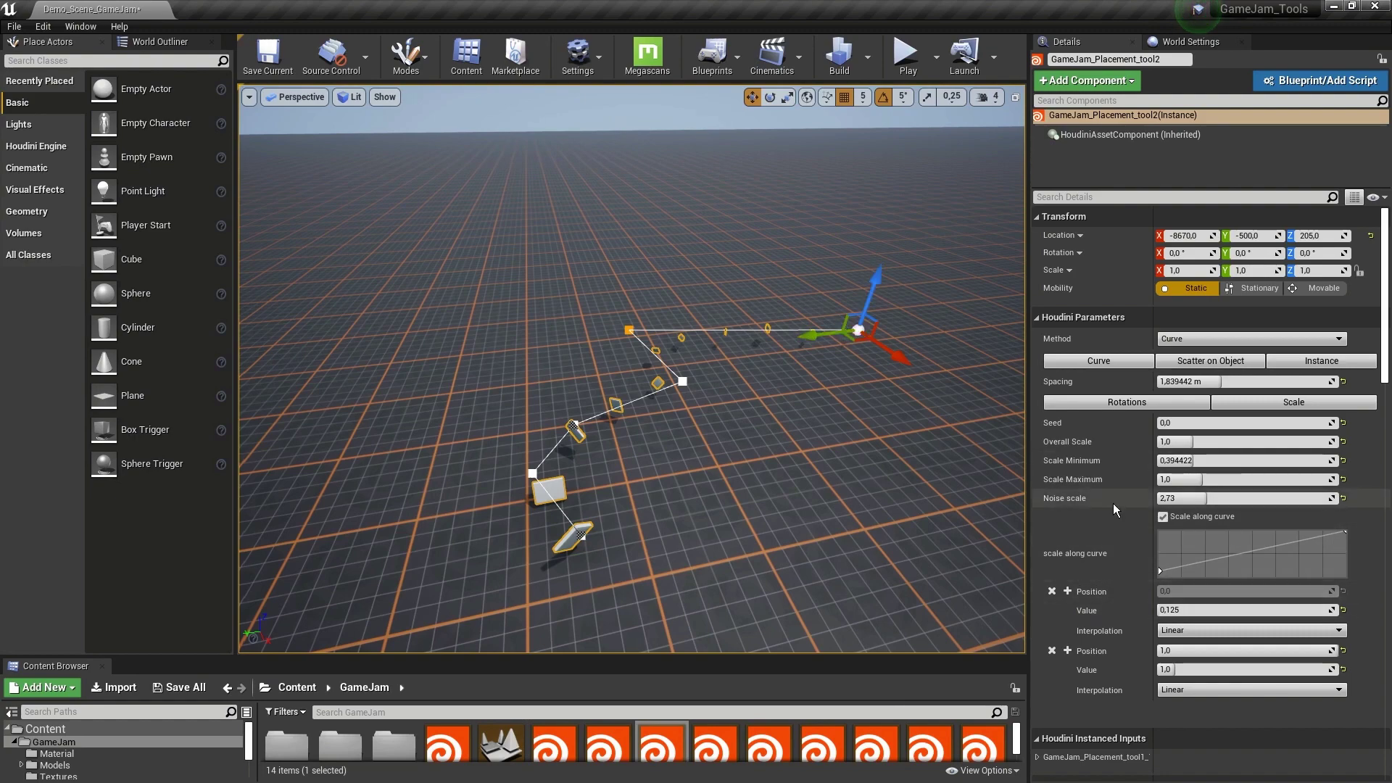
click(1163, 516)
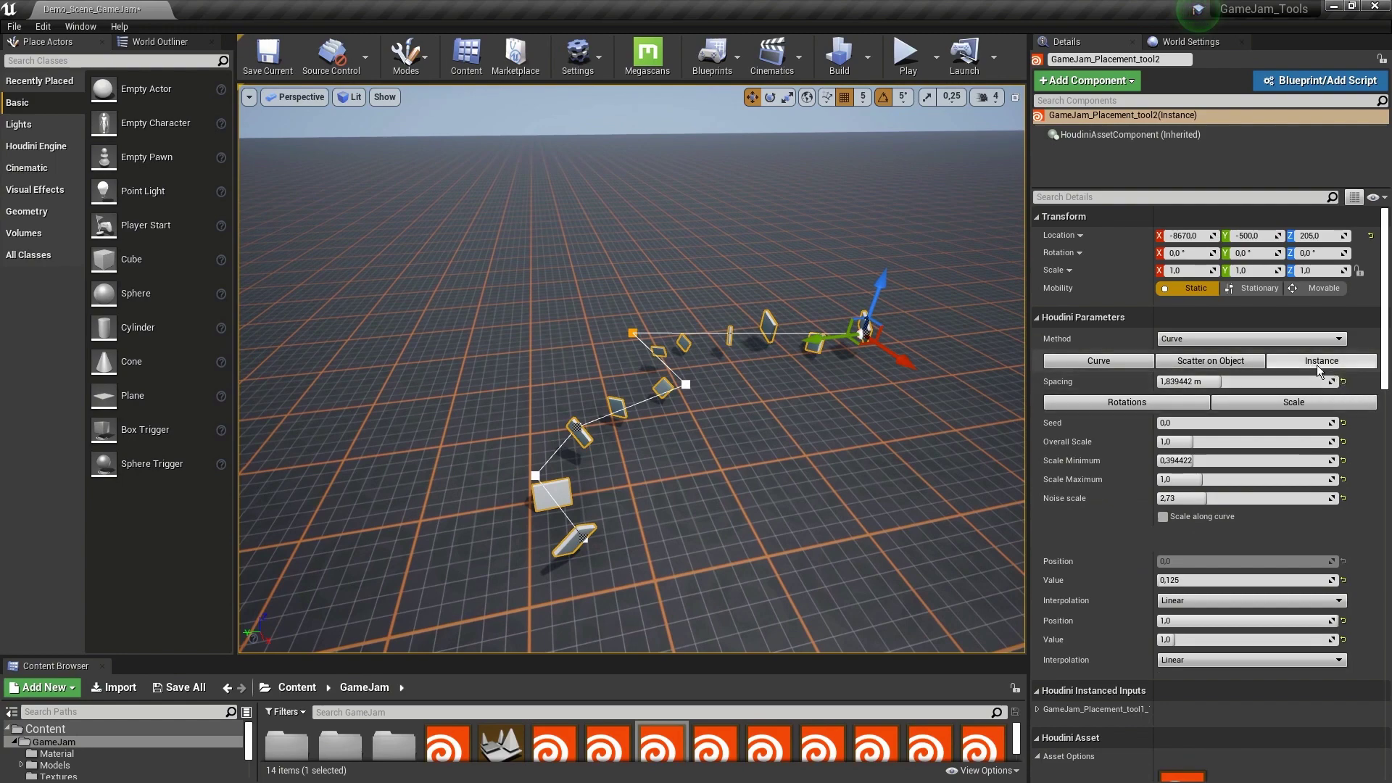
Set the placement tool's instancing method to Unreal and activate its Asset field.
click(1302, 363)
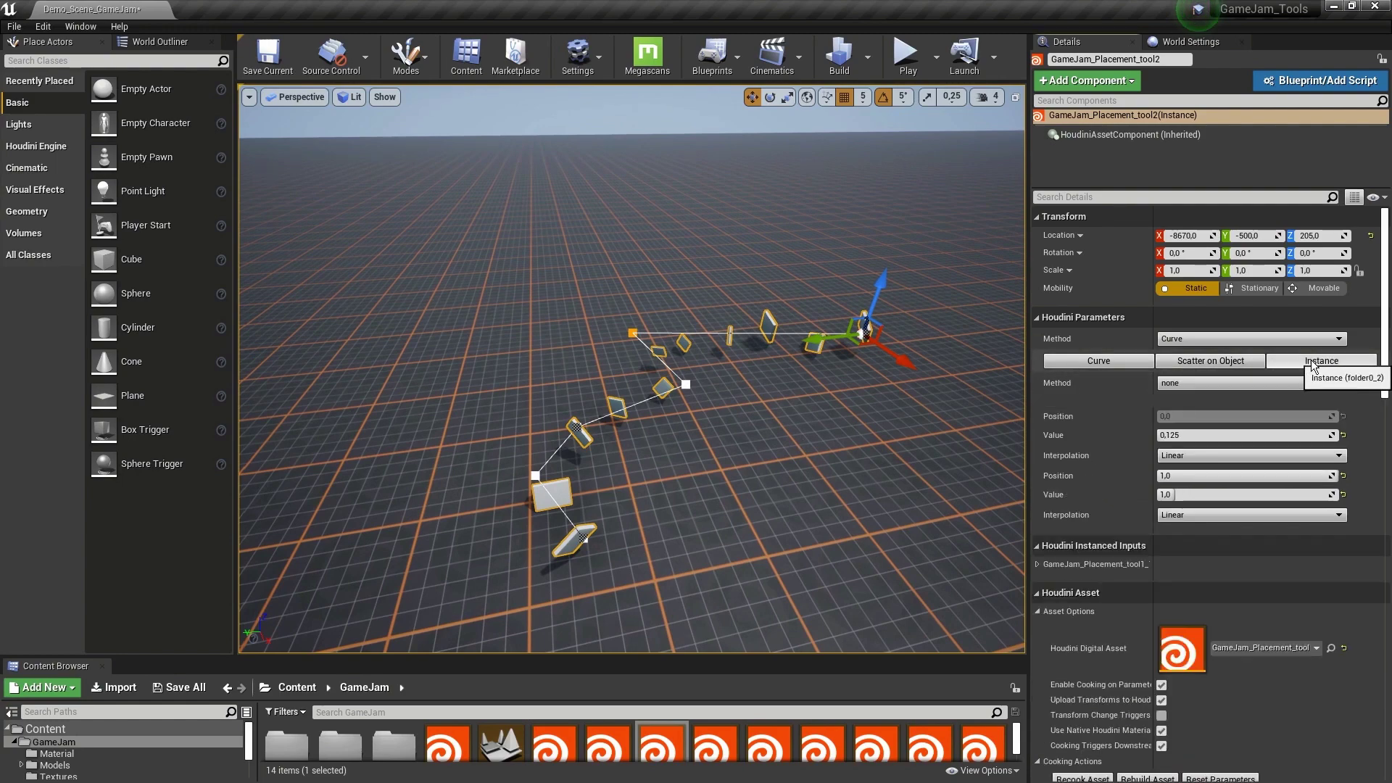
click(1225, 382)
click(1169, 412)
click(1281, 403)
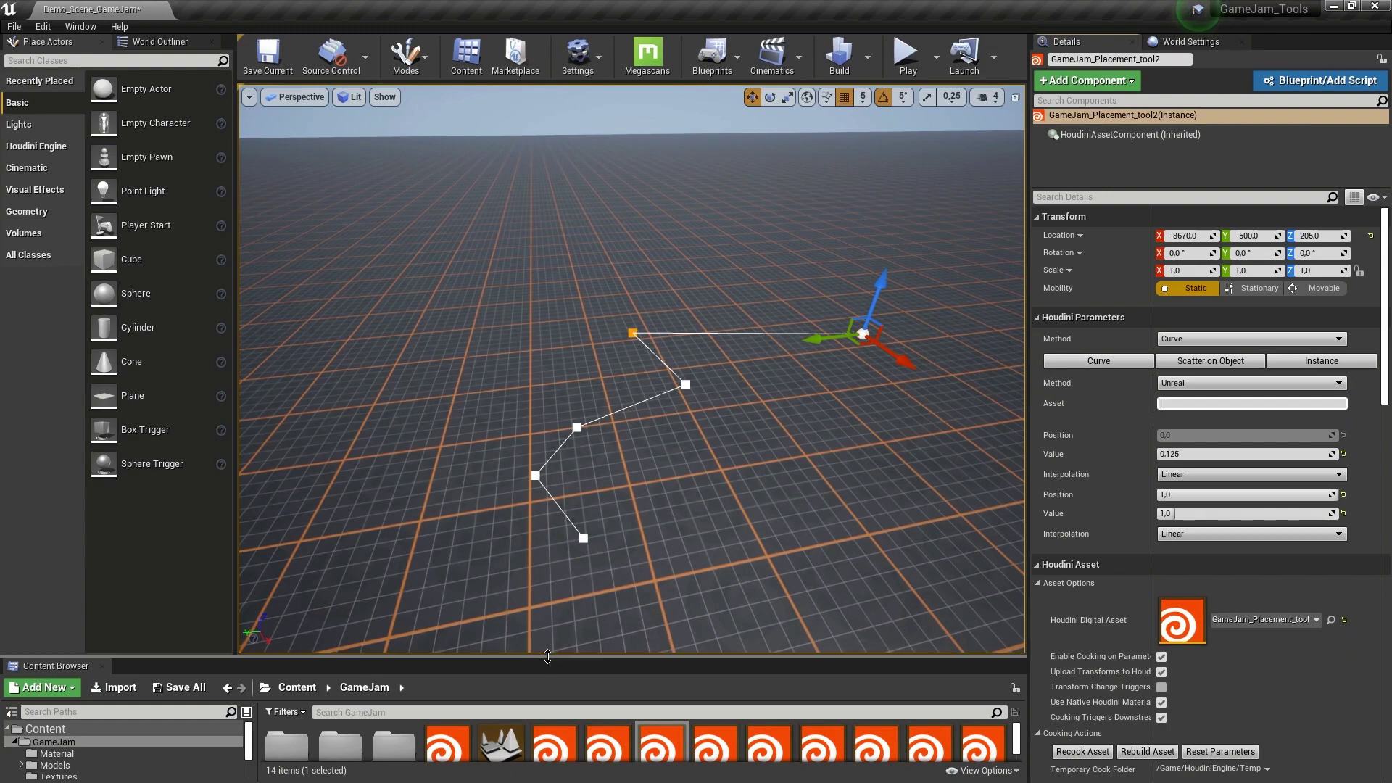
Copy the reference of the pillar mesh Boolean_Edge_Damage2_4_78_70_0_0 and assign it as the instanced asset.
drag(547, 657, 546, 616)
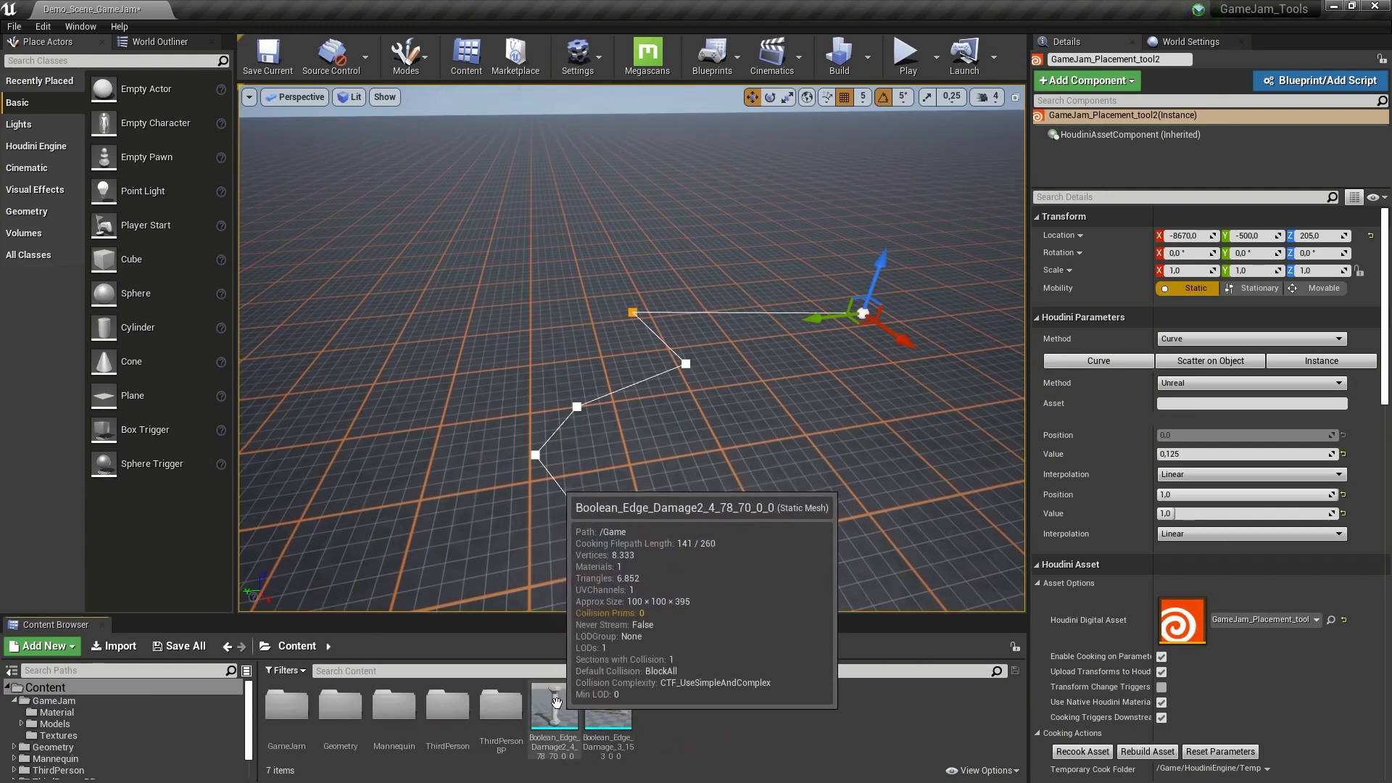
right_click(548, 702)
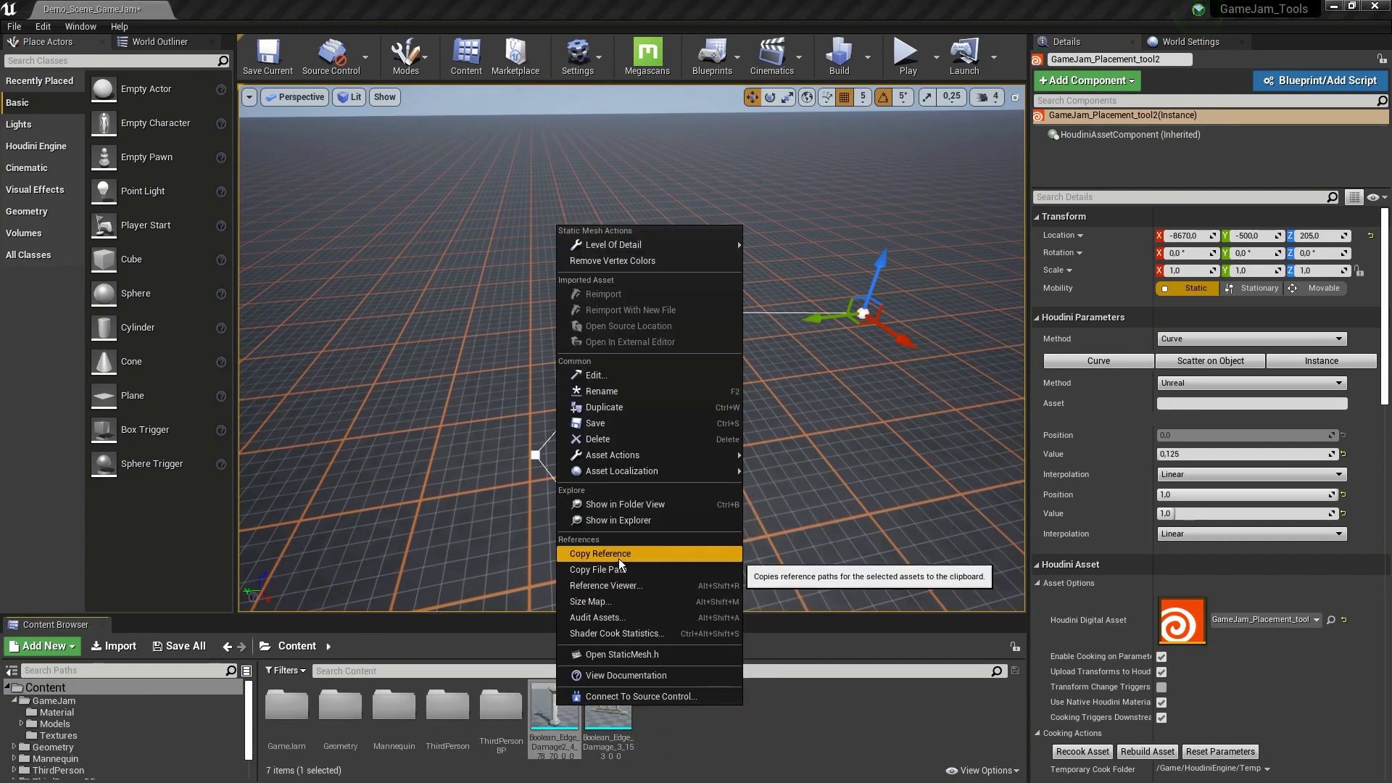
click(602, 554)
key(ctrl+v)
key(Return)
key(d)
right_drag(435, 475, 391, 458)
right_drag(805, 362, 834, 362)
key(d)
key(a)
Reset the curve's Roll, Yaw, Pitch, Full Twists and Partial Twist to their defaults.
click(1099, 360)
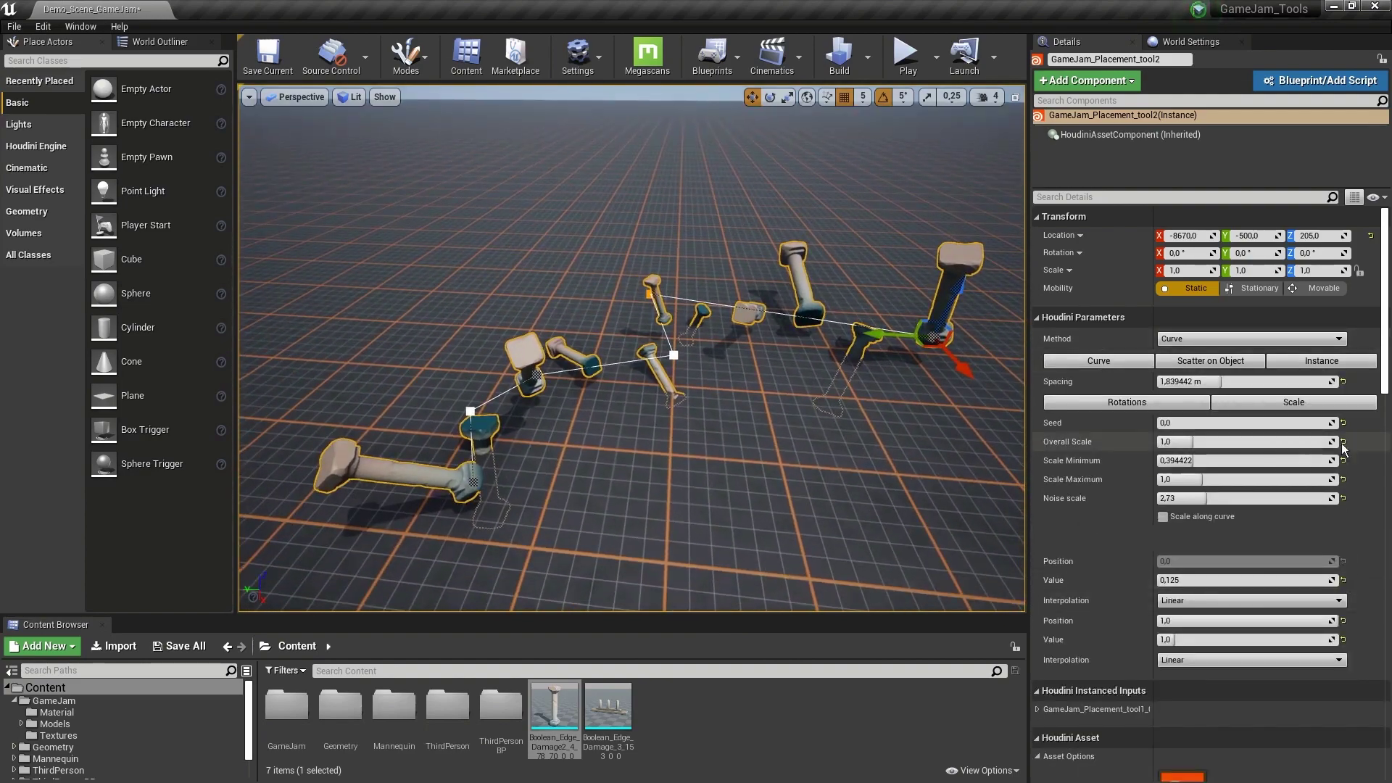
click(1343, 507)
click(1343, 526)
click(1343, 544)
click(1342, 563)
click(1343, 581)
right_drag(942, 435, 932, 363)
right_drag(986, 413, 862, 391)
key(w)
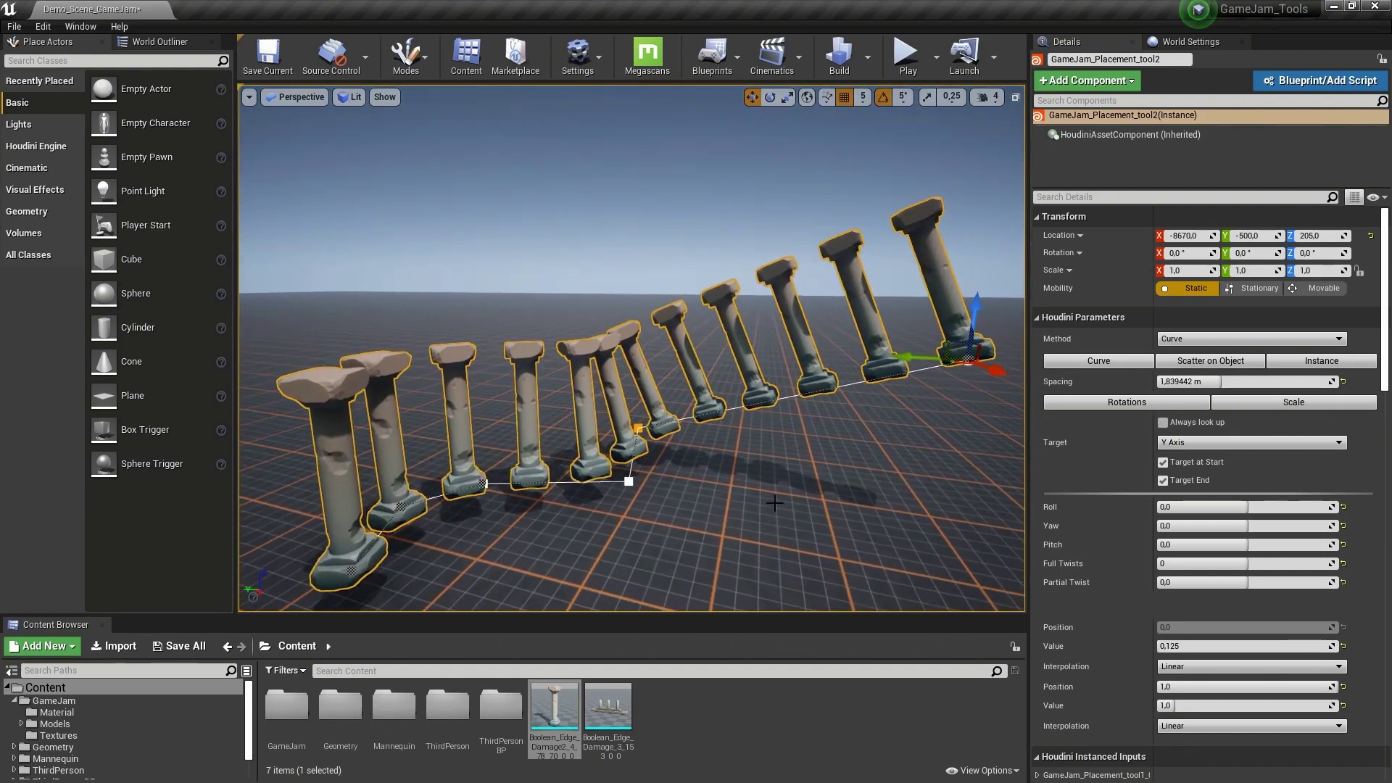
Enable Always look up for the pillars along the curve, switching it off and on to compare their orientation.
click(1191, 423)
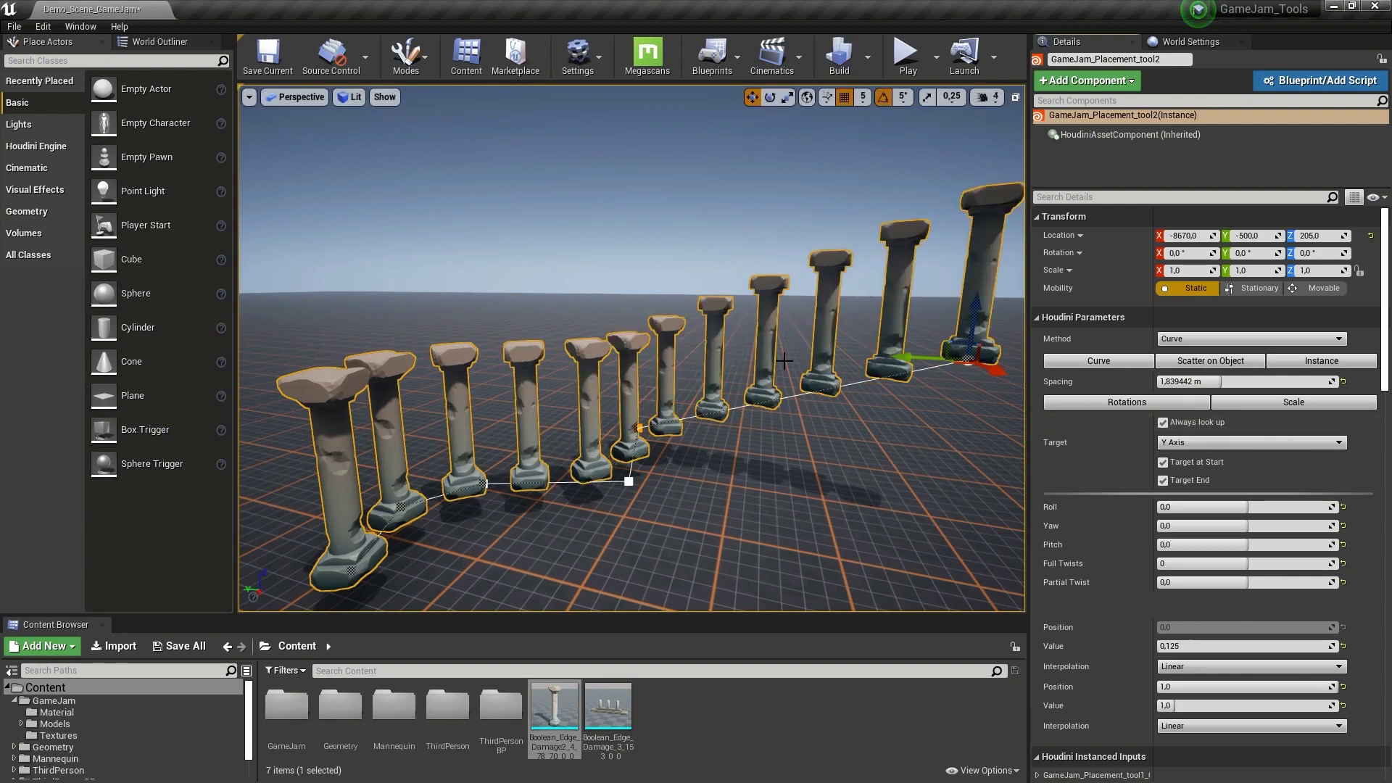
right_drag(811, 250, 811, 250)
key(w)
key(d)
drag(773, 210, 773, 239)
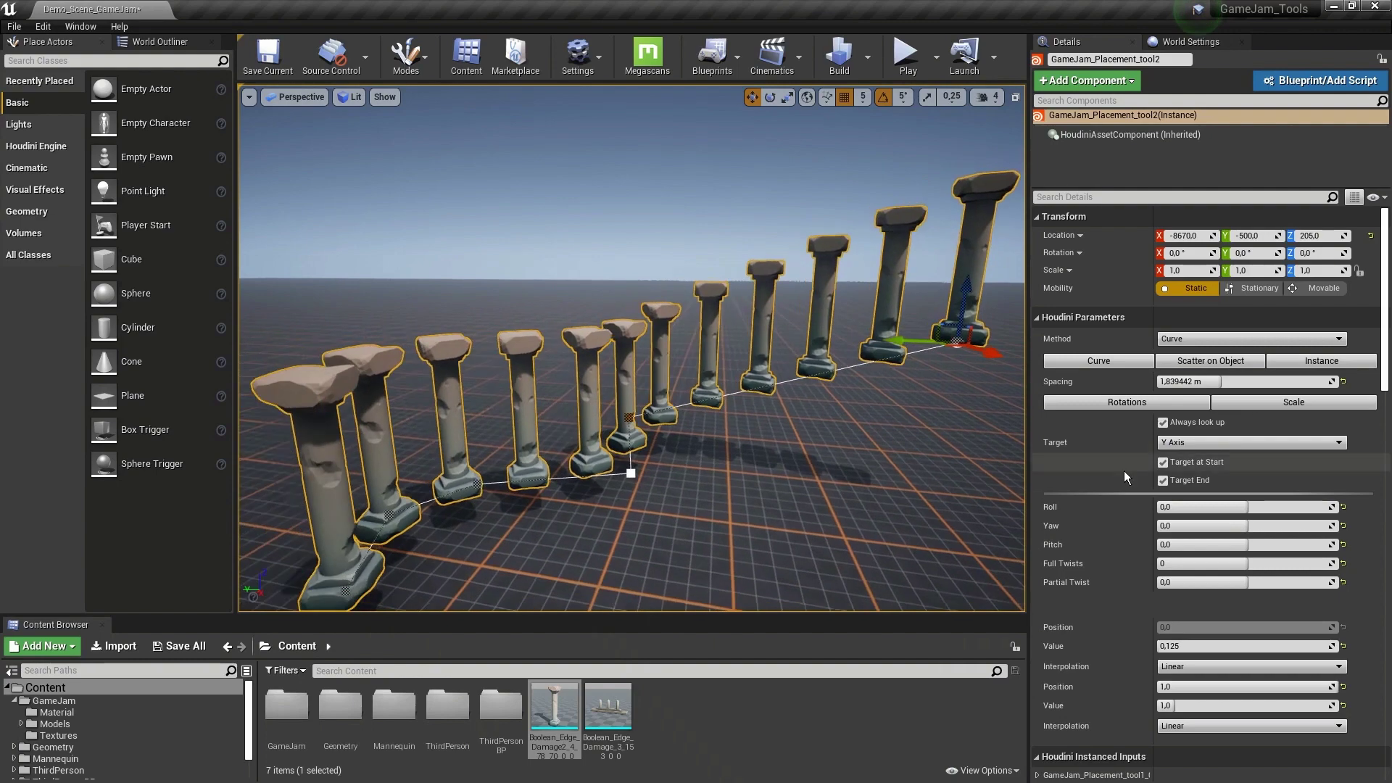
click(1184, 422)
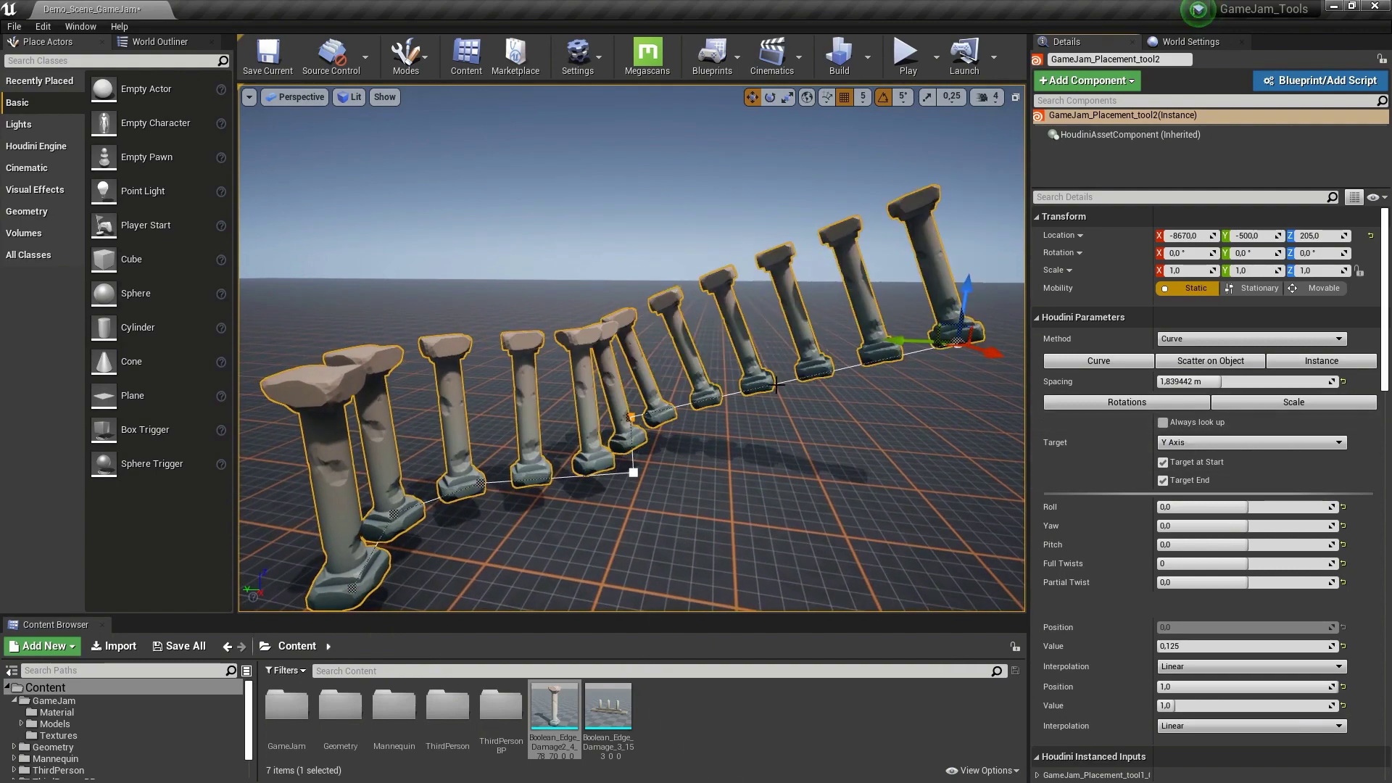
click(1176, 425)
key(s)
right_drag(706, 442, 706, 442)
key(w)
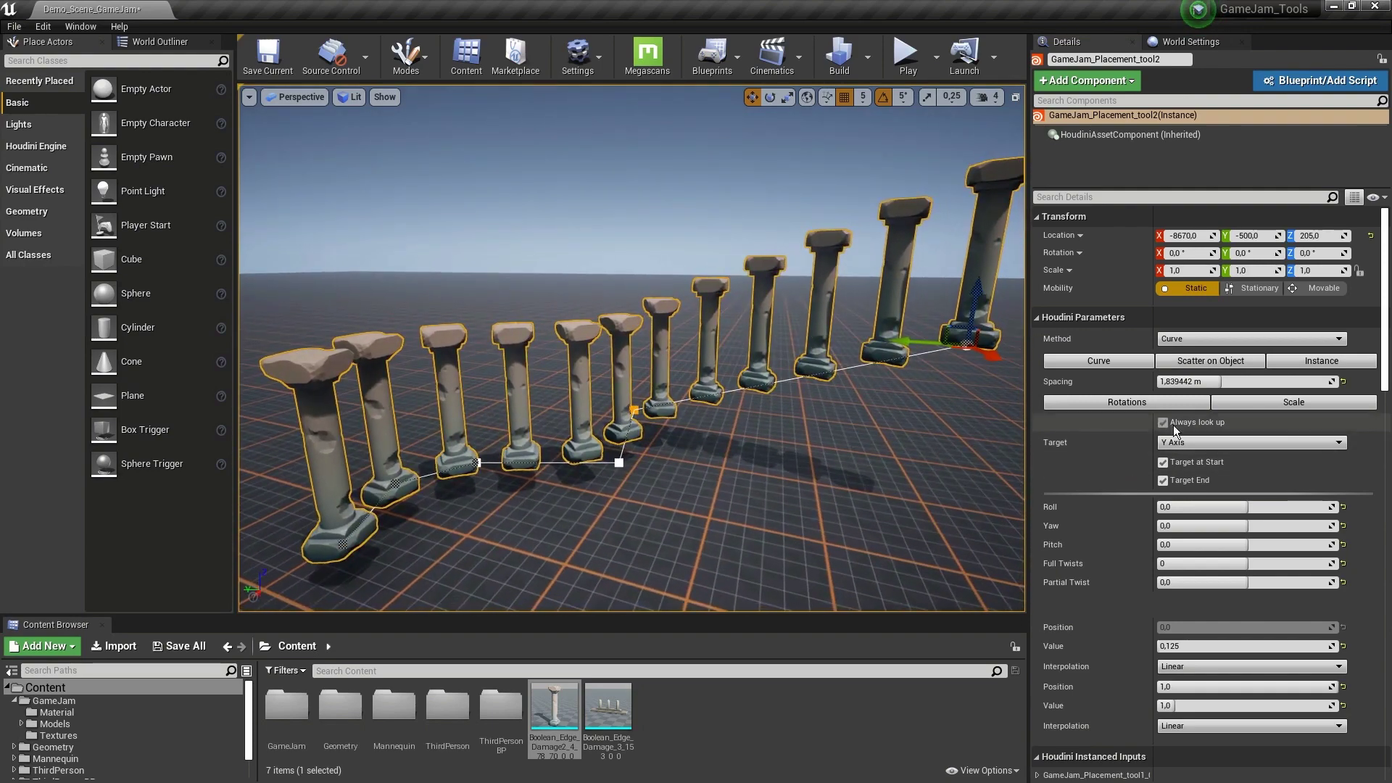
Add a plane beside the pillars, scale it to about 8.15 in X and Y, and position it at X -8585, Y -1460.
click(1189, 364)
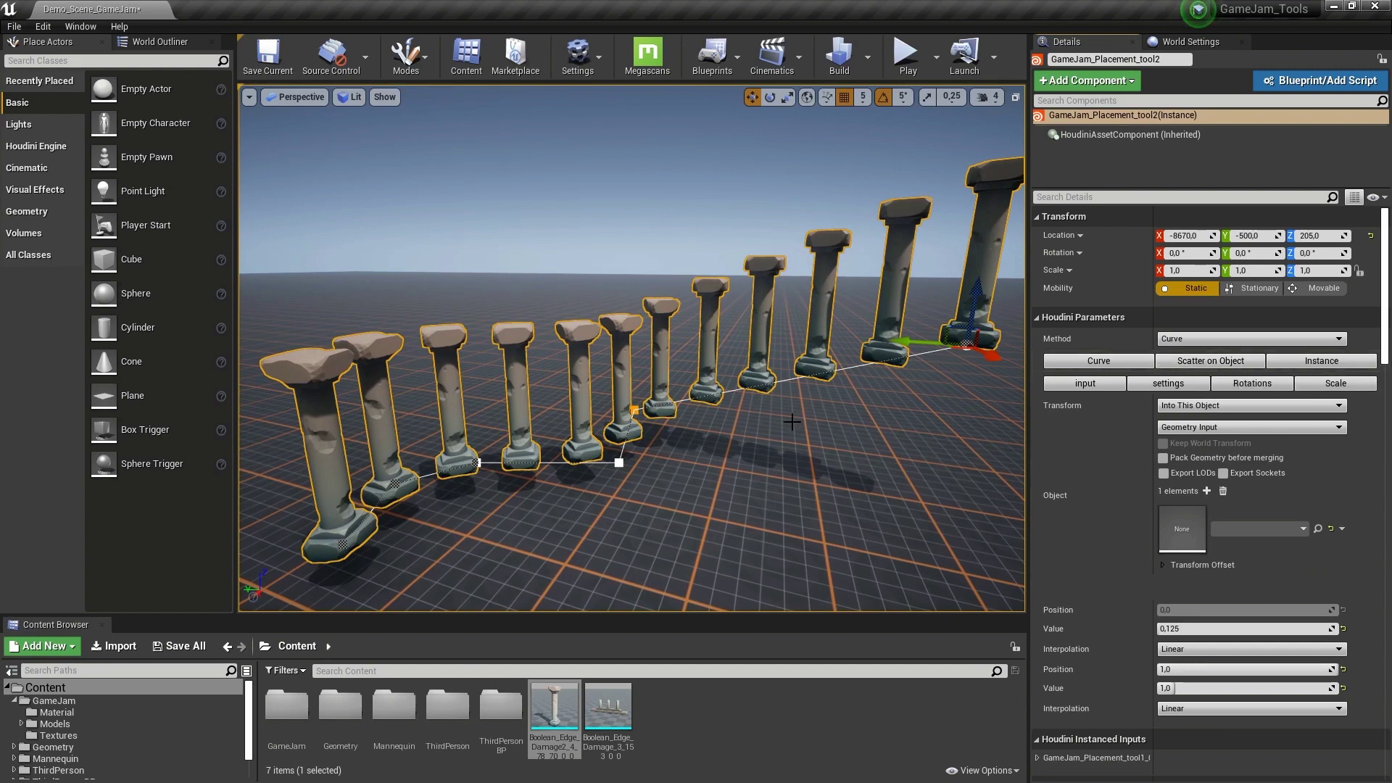
right_drag(755, 435, 750, 508)
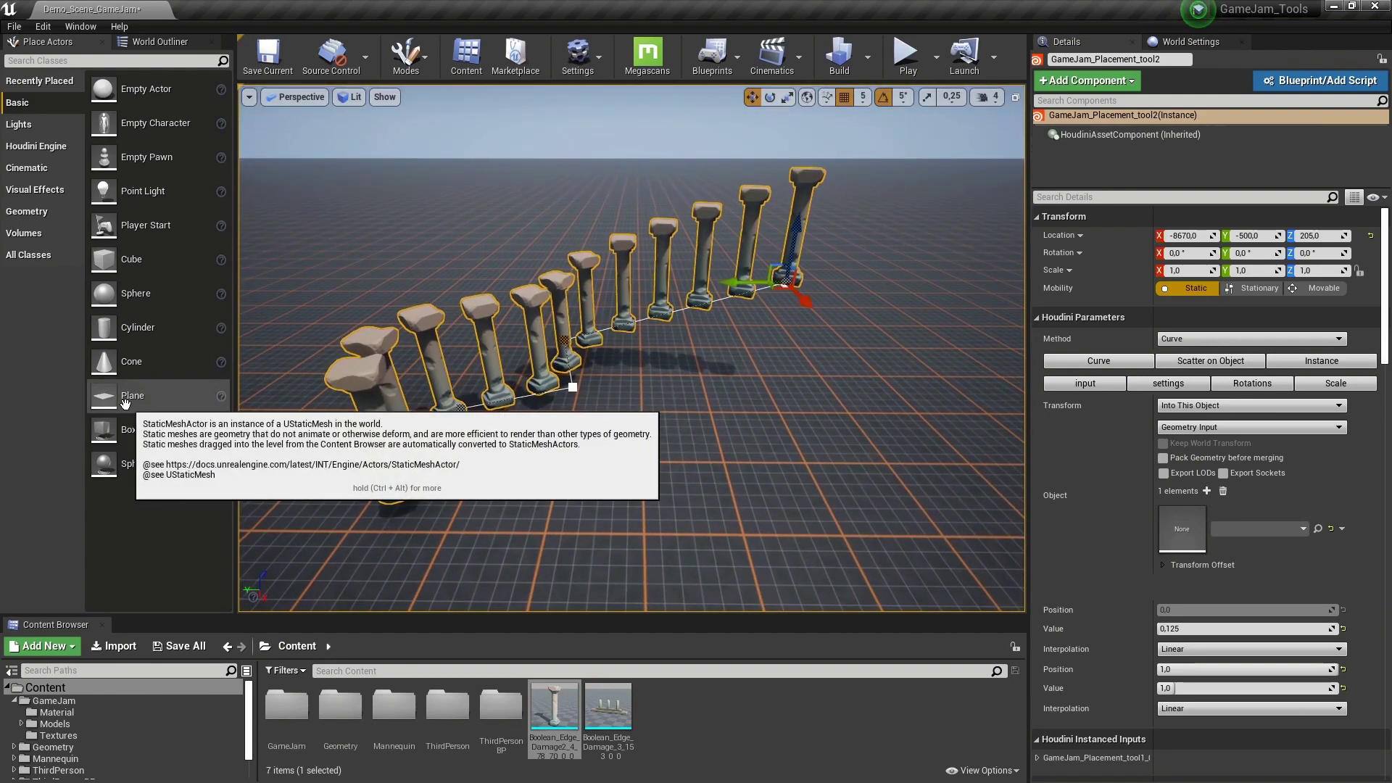
drag(137, 411, 602, 487)
key(r)
key(w)
drag(680, 422, 745, 428)
right_drag(745, 428, 779, 436)
scroll(754, 356, up, 3)
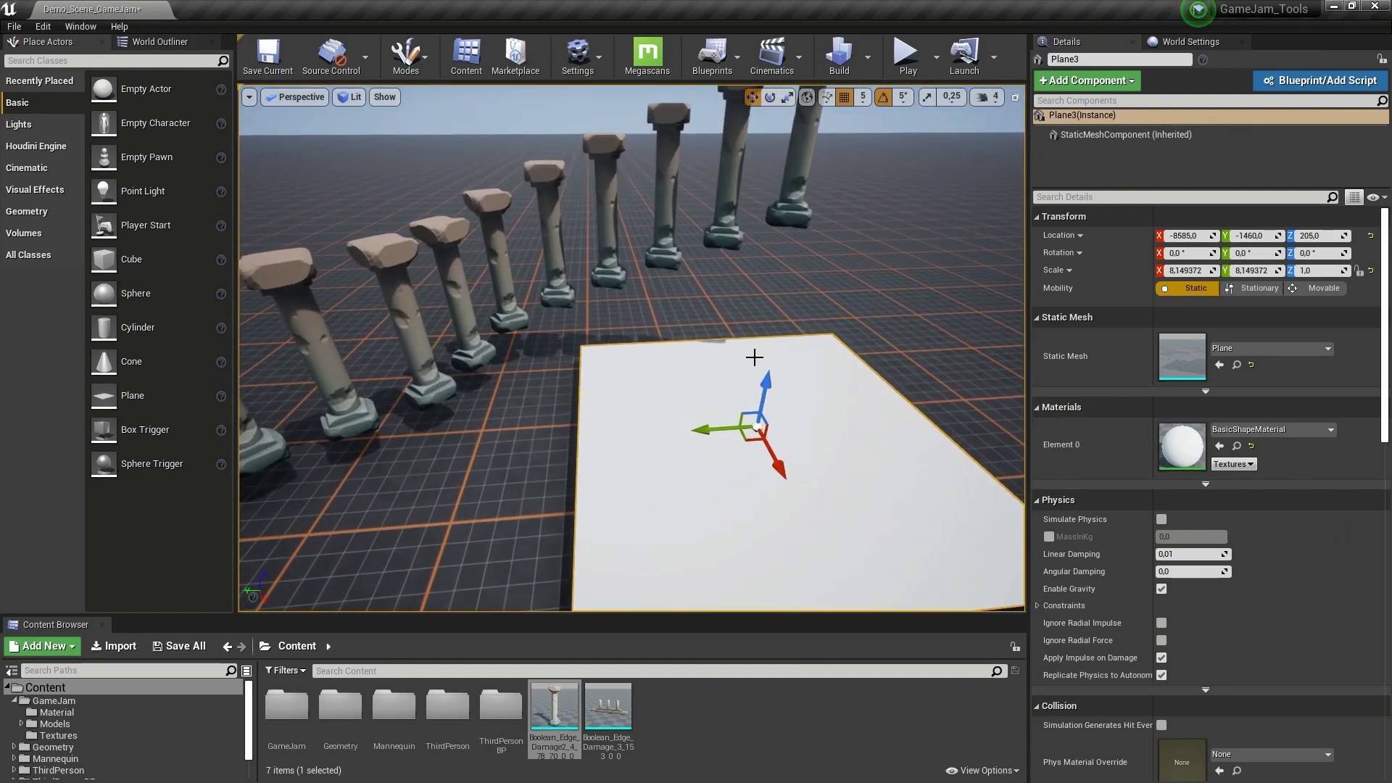
Select the pillar placement tool and set its method to Scatter on Object.
click(607, 237)
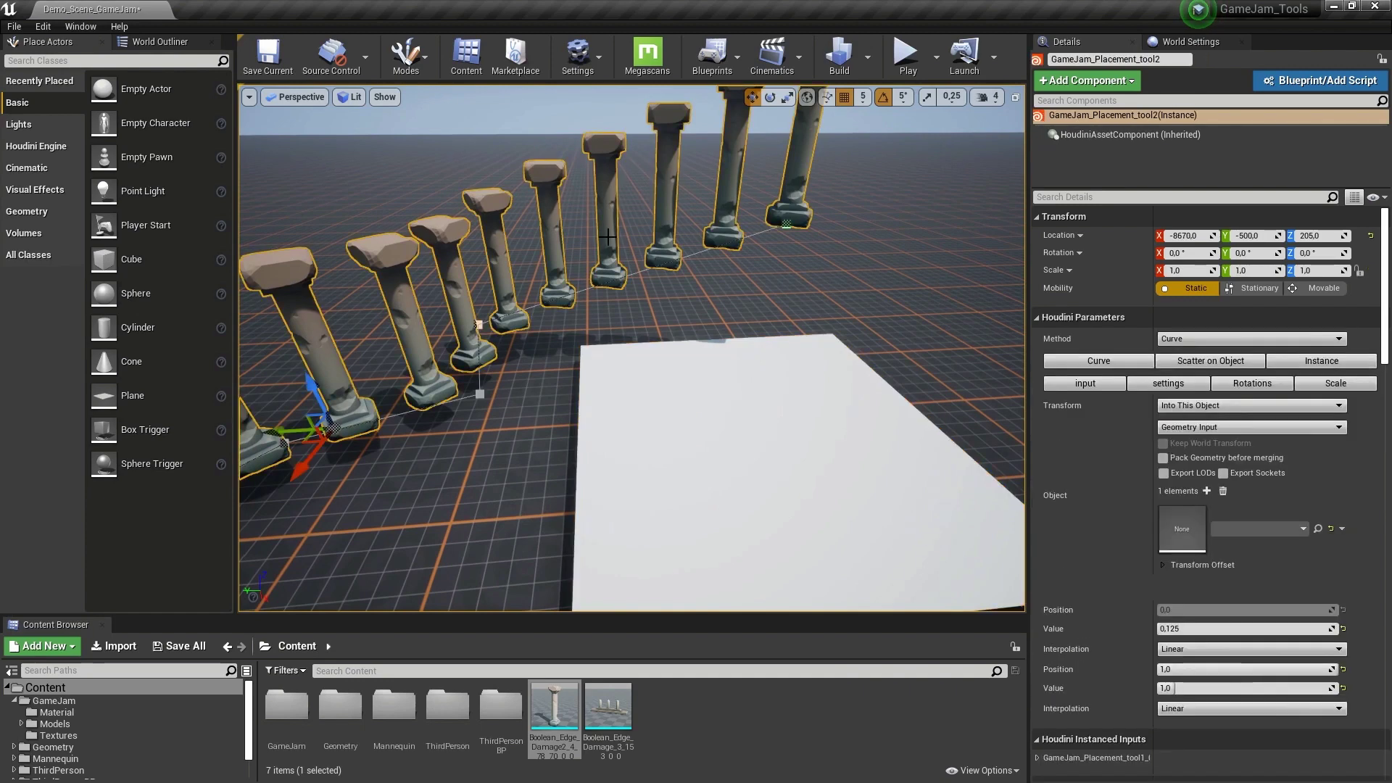
click(1172, 341)
click(1173, 360)
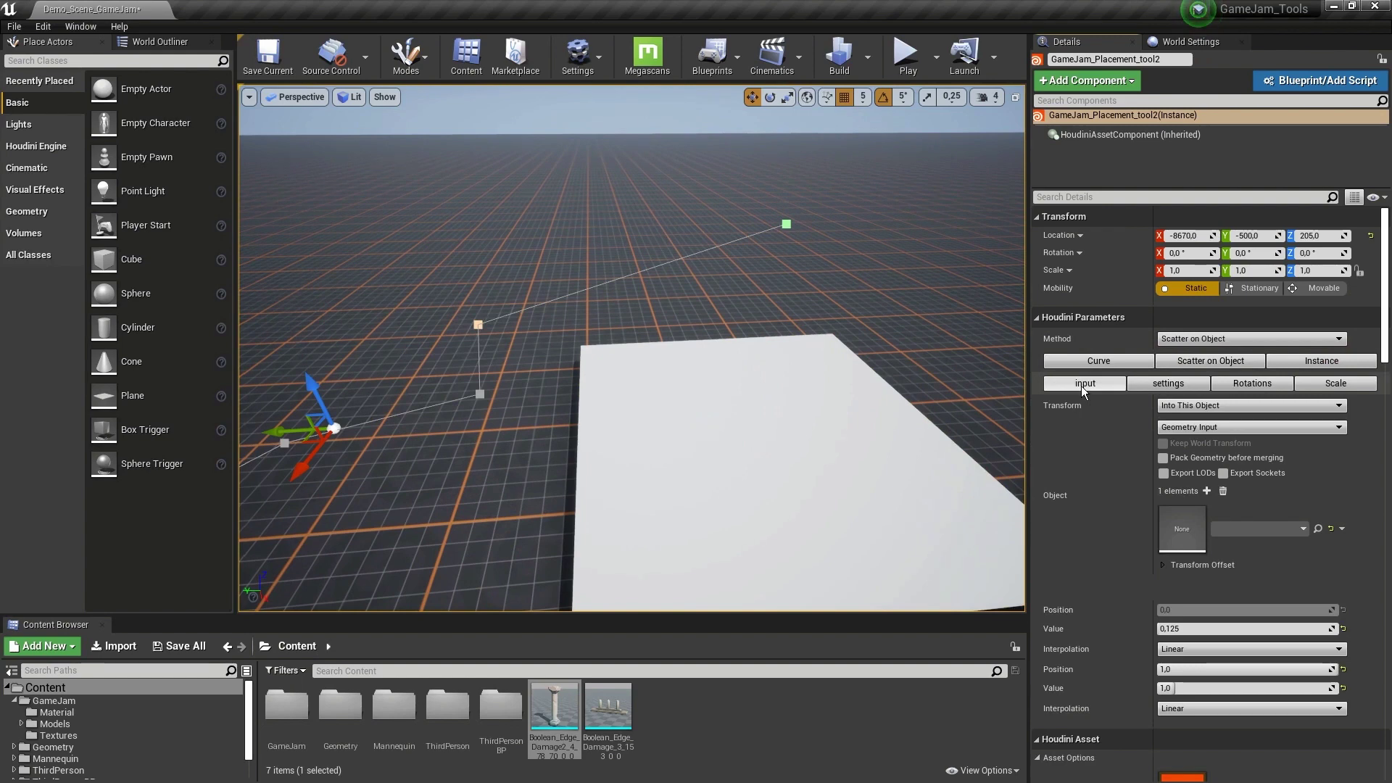
Set the scatter object's source to World Outliner Input and assign the new plane as the scatter surface.
click(1196, 427)
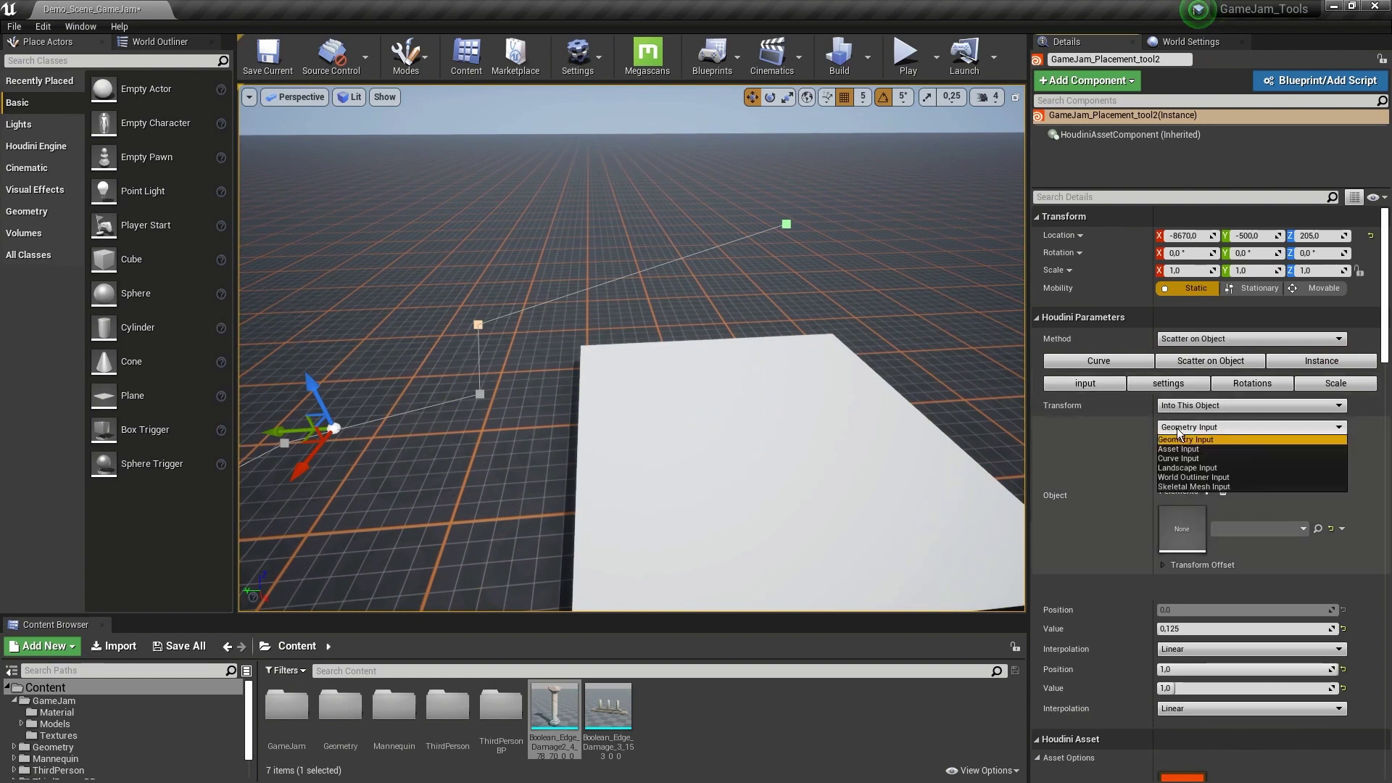
click(1168, 478)
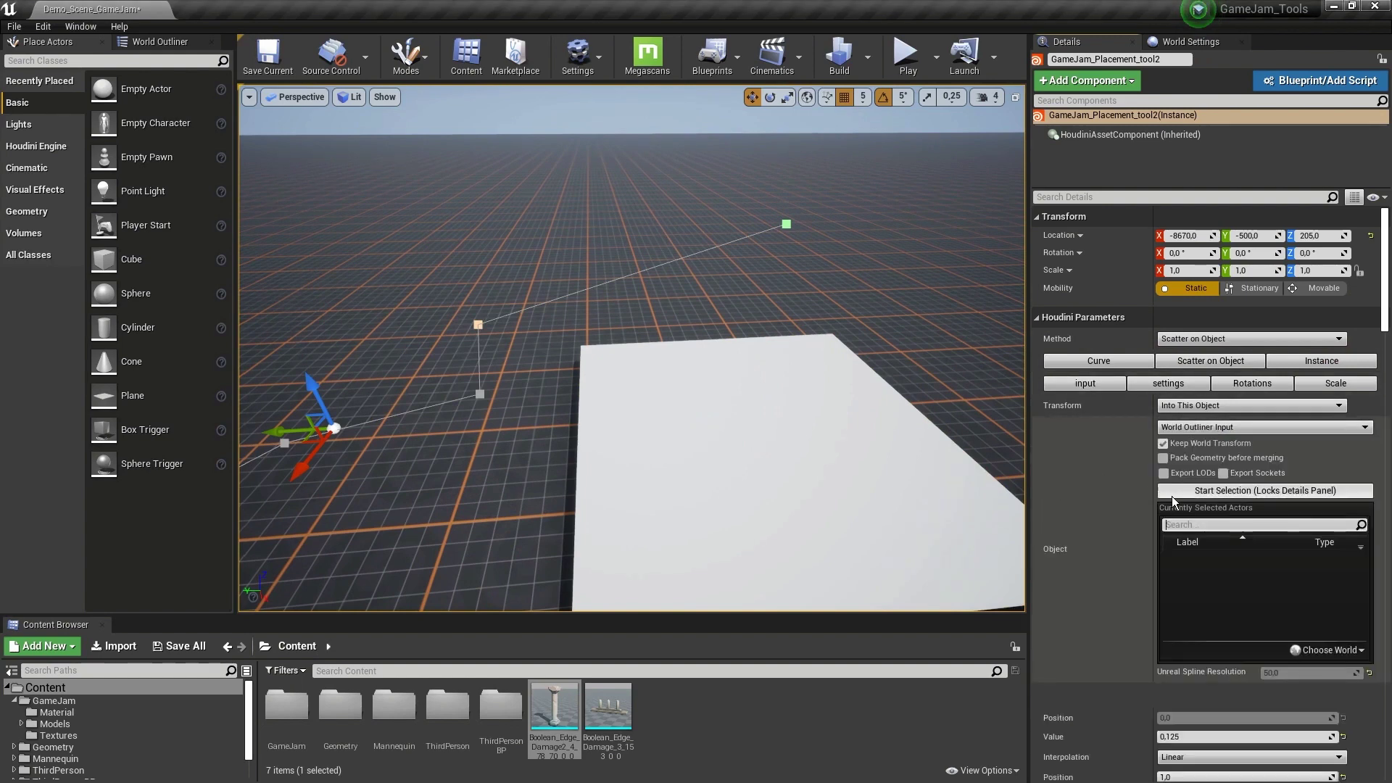
click(1189, 491)
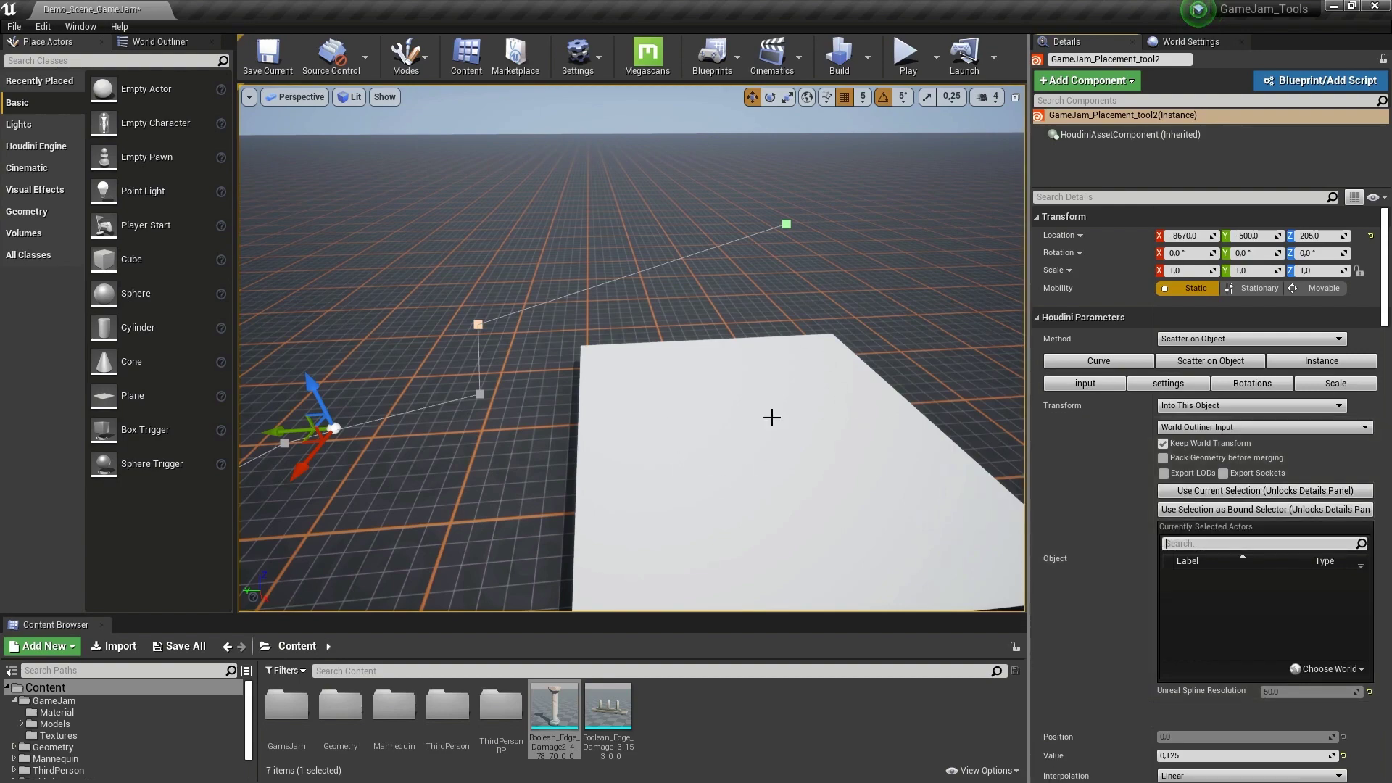
click(771, 417)
click(1170, 490)
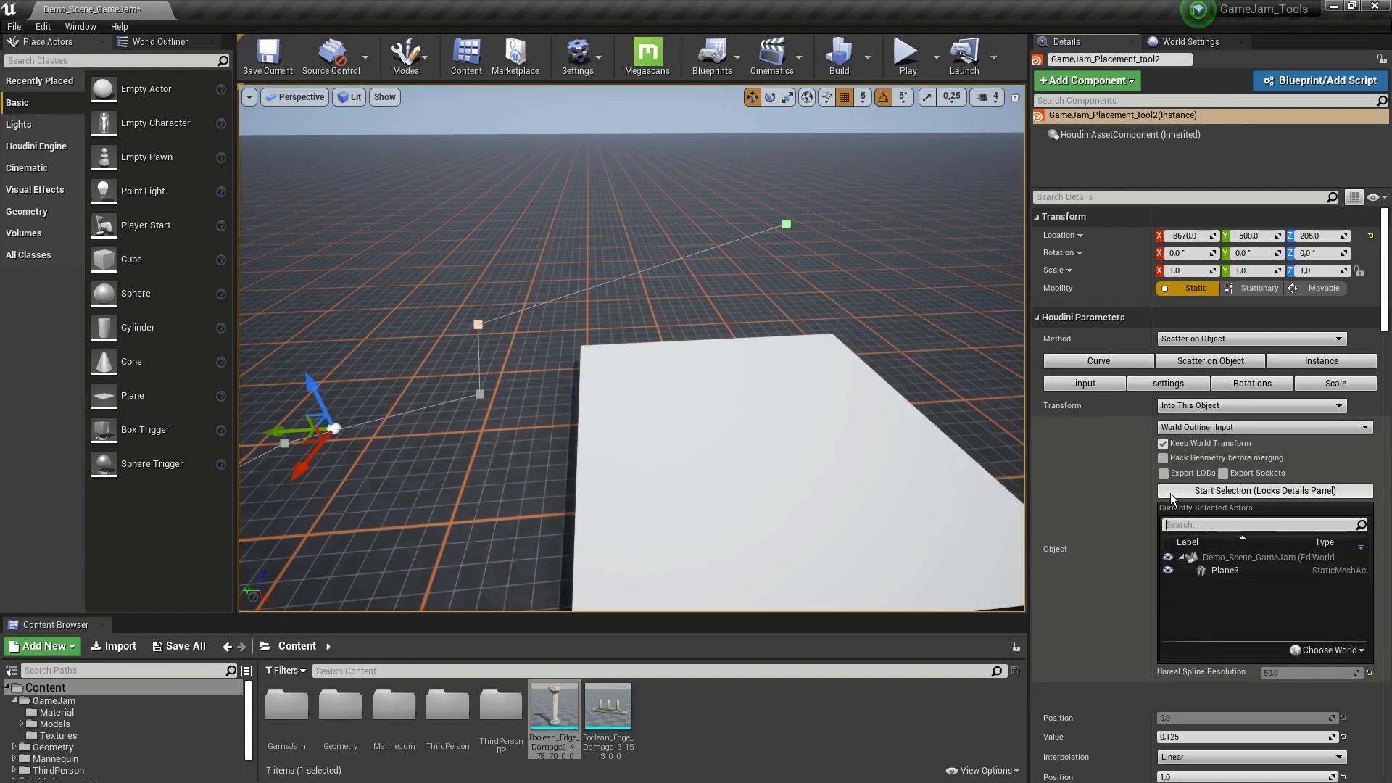
right_drag(870, 427, 823, 437)
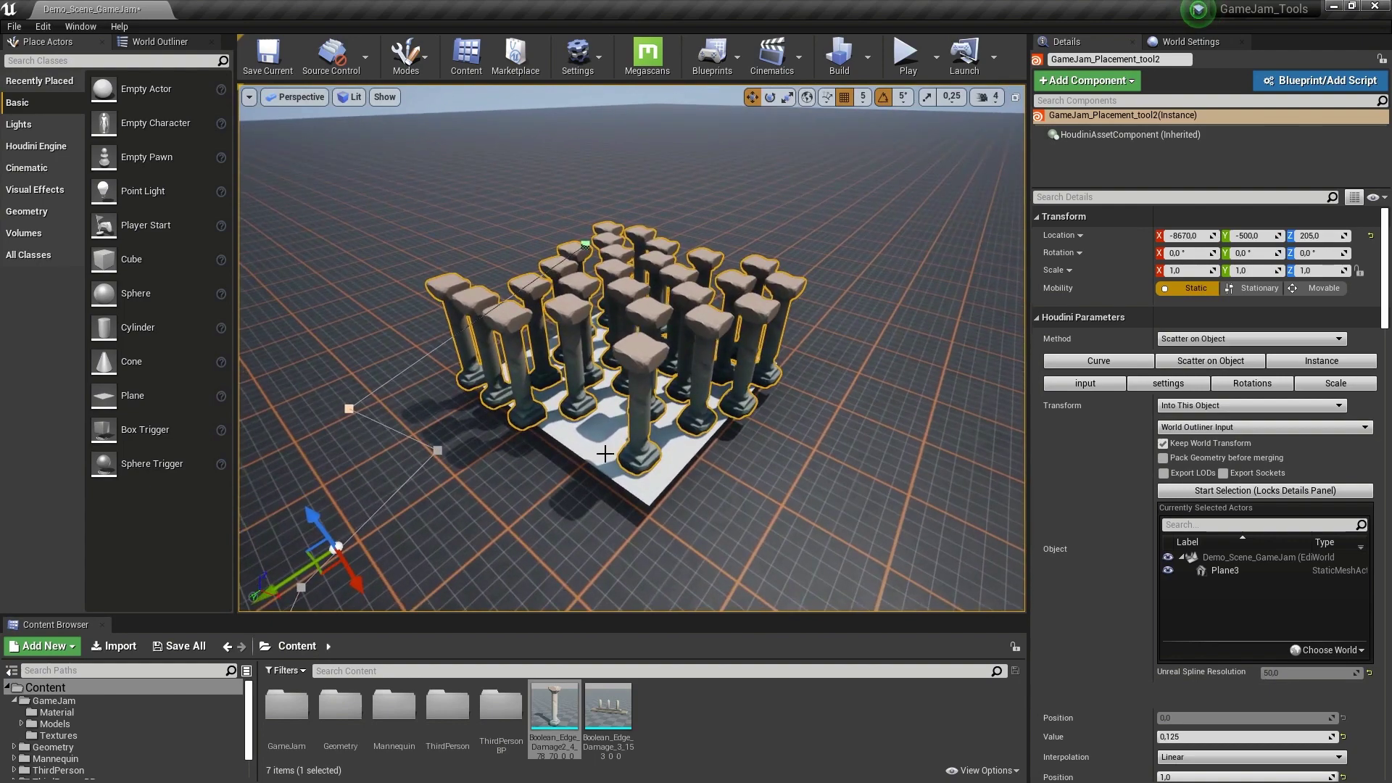
Try a Density Scale of about 0.85 and 19 Relax Points, returning density to 0.5 and undoing the relax change.
click(1150, 386)
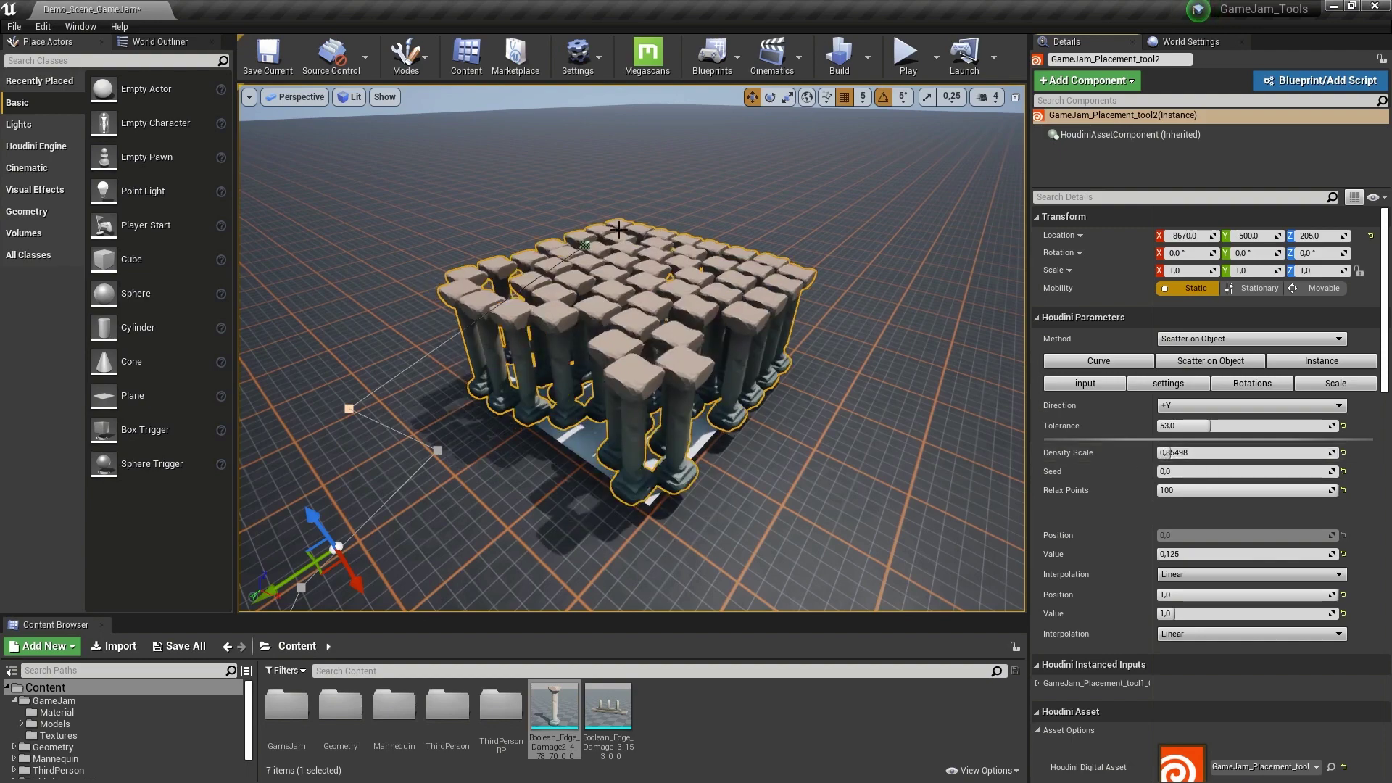
click(1185, 454)
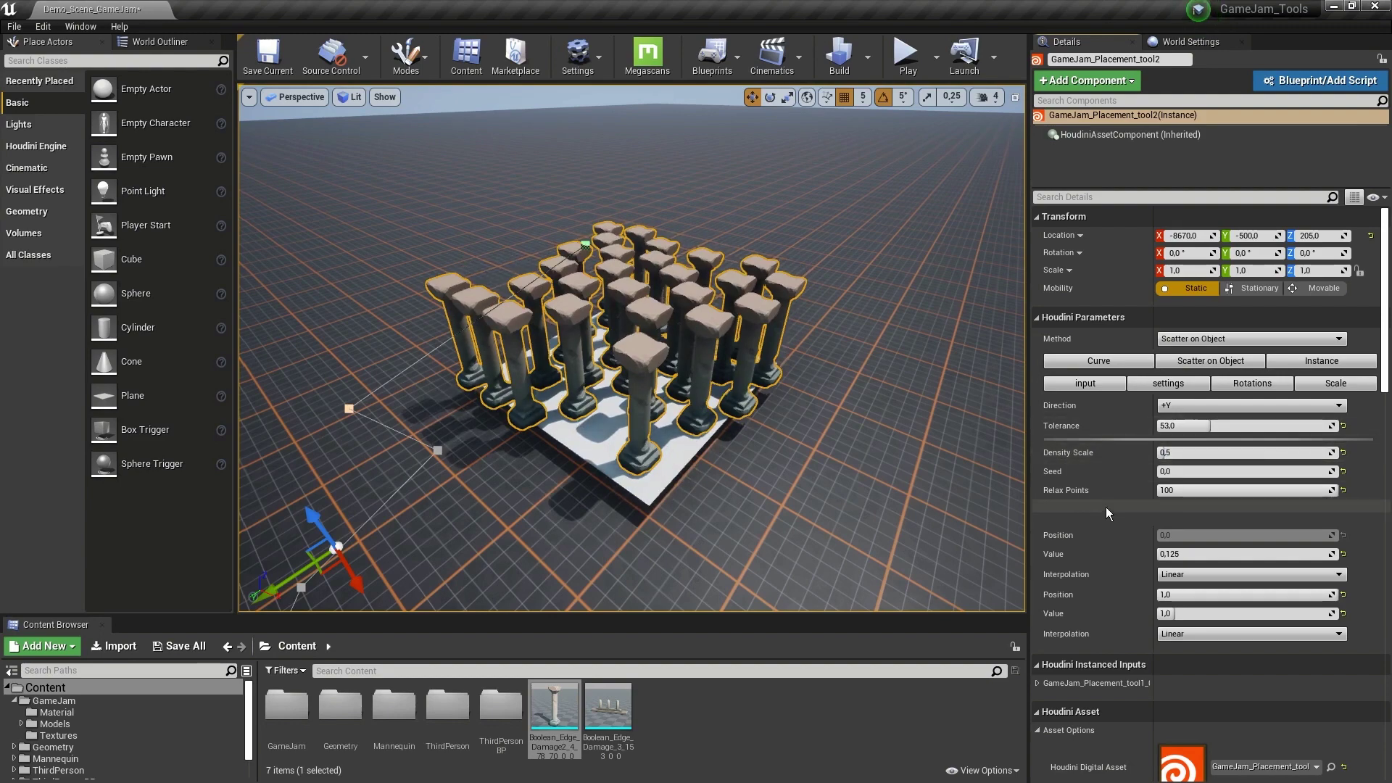
drag(1318, 493, 1311, 493)
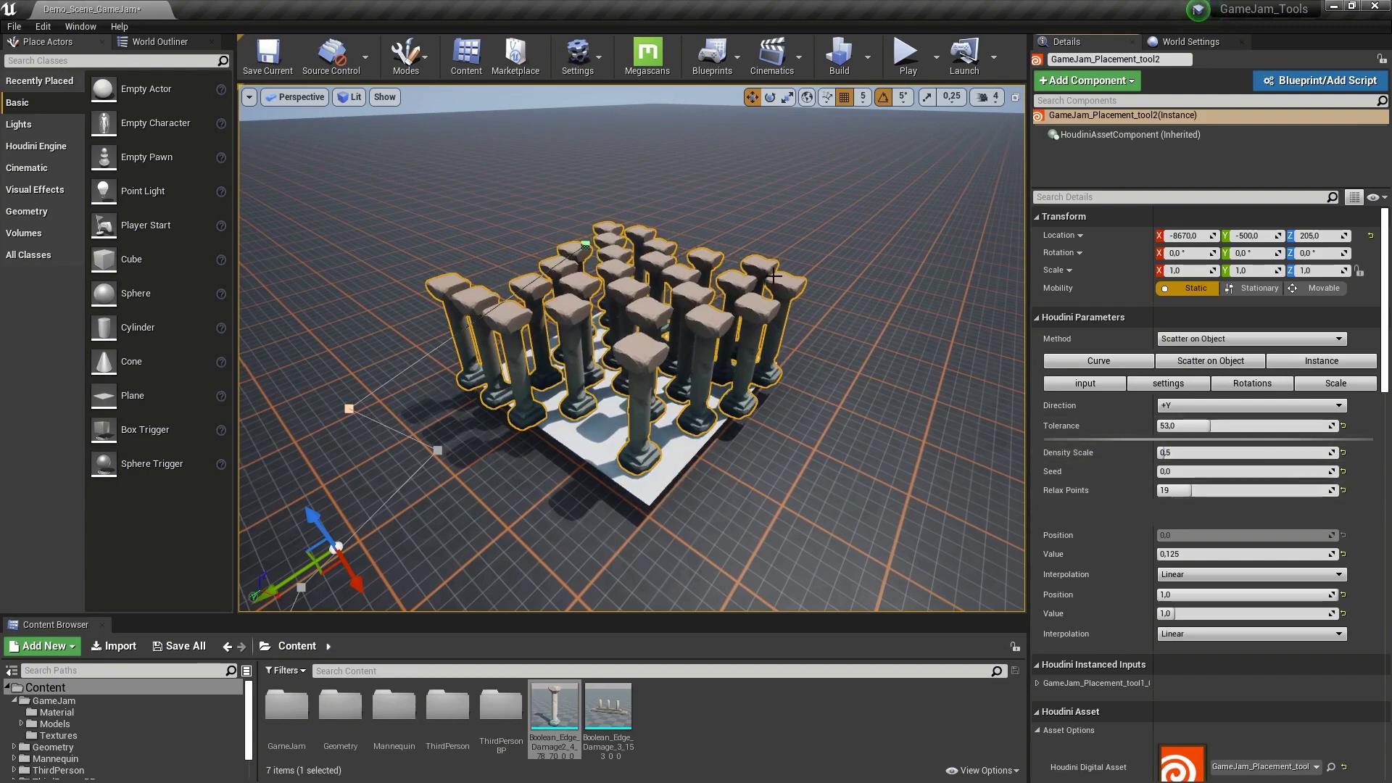
drag(1225, 494, 1160, 493)
key(ctrl+z)
Randomize the scattered pillars' rotation with rand rot X about 0.29, Y 0.43, Z 0.36 and Seed rot about 5.58.
click(1260, 384)
click(1260, 384)
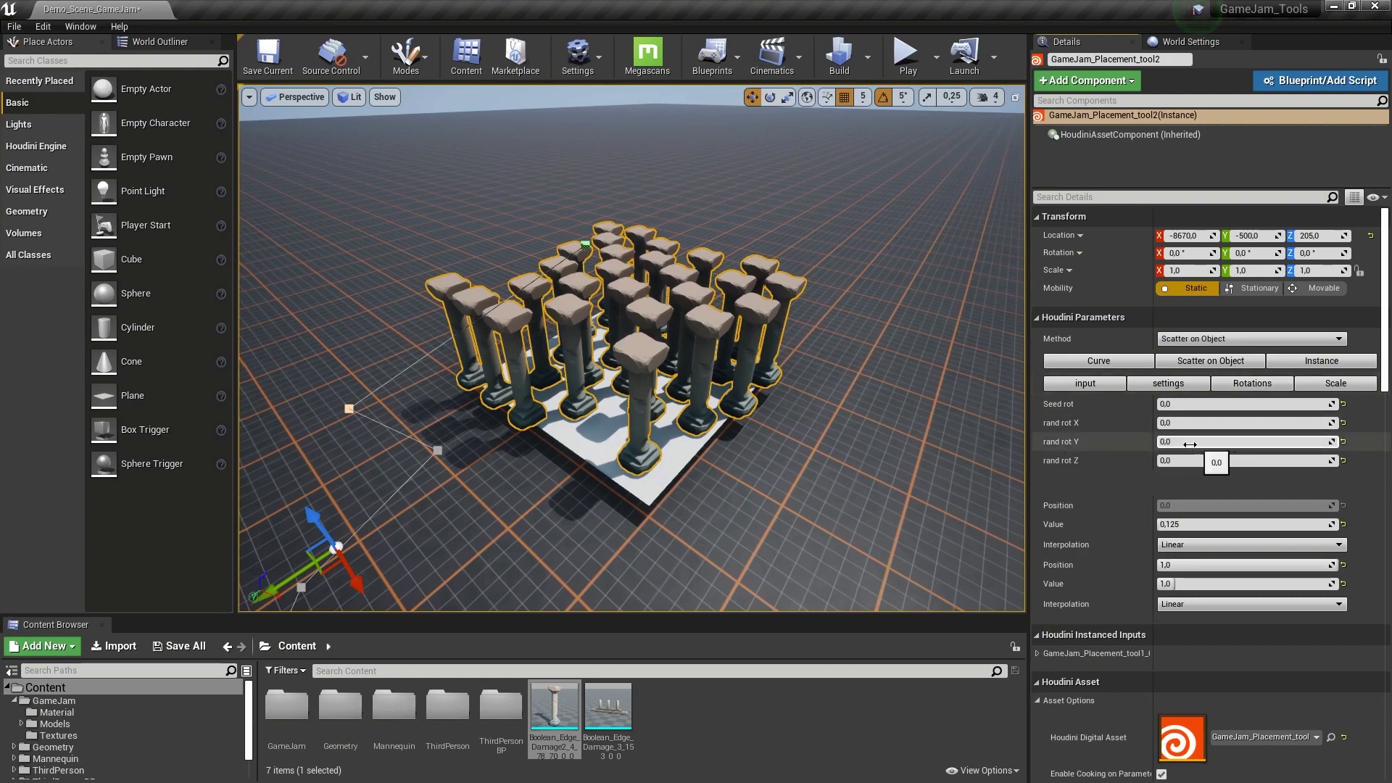
drag(1189, 444, 1194, 444)
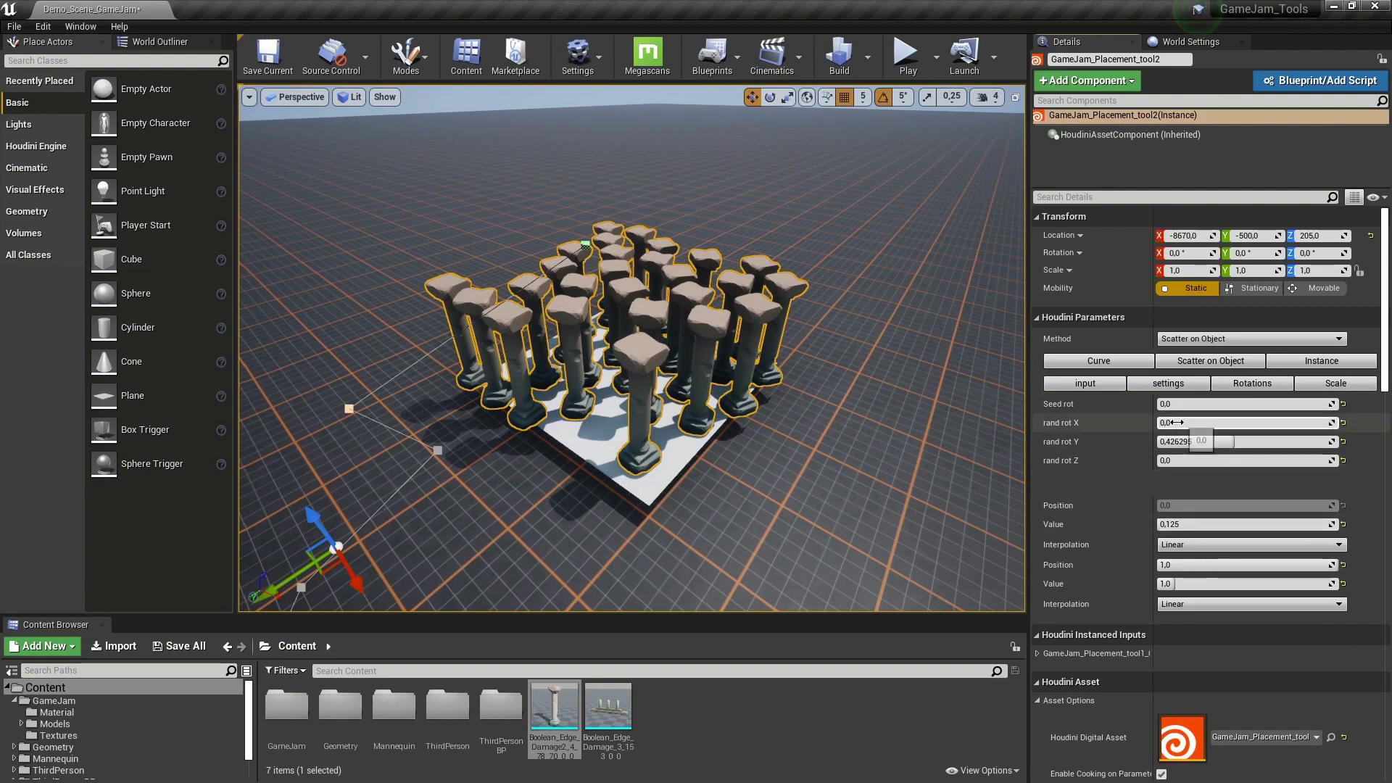
drag(1189, 422, 1193, 462)
drag(1174, 406, 1259, 405)
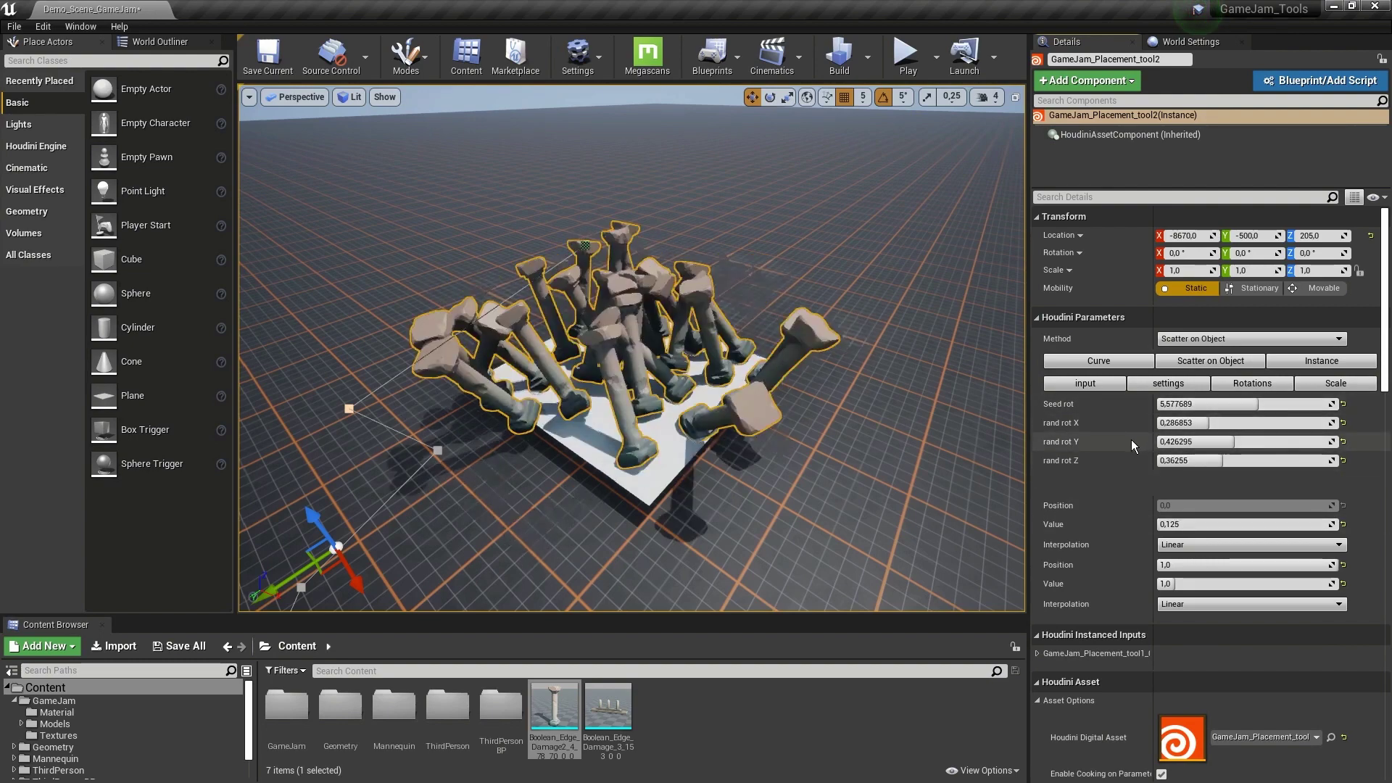
Vary the scattered pillars' size by setting Scale Minimum to about 0.084 and Noise scale to about 0.56.
click(1334, 383)
drag(1171, 427, 1138, 424)
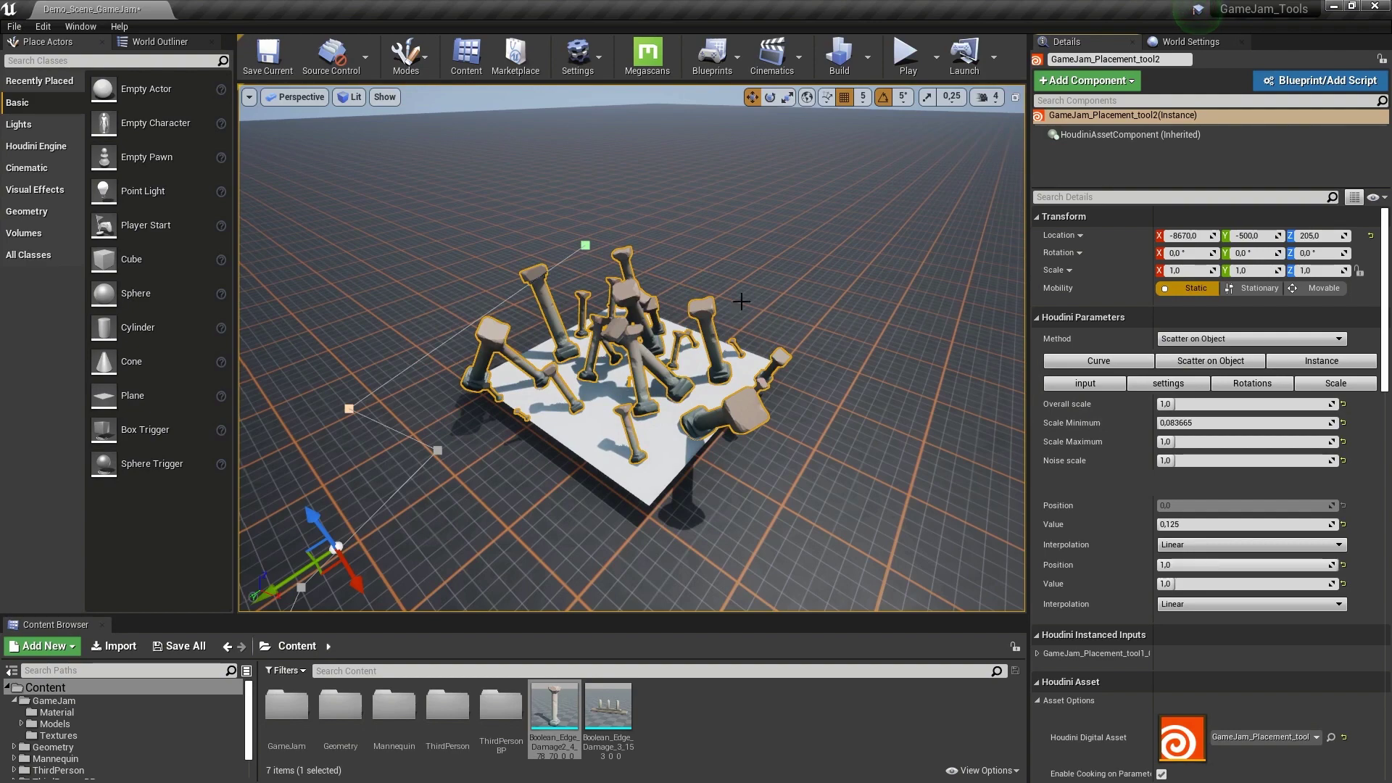
mouse_move(1175, 462)
mouse_down()
mouse_move(1245, 481)
mouse_move(1170, 467)
mouse_up()
mouse_move(833, 429)
alt+mouse_down()
mouse_move(761, 429)
mouse_move(833, 429)
alt+mouse_up()
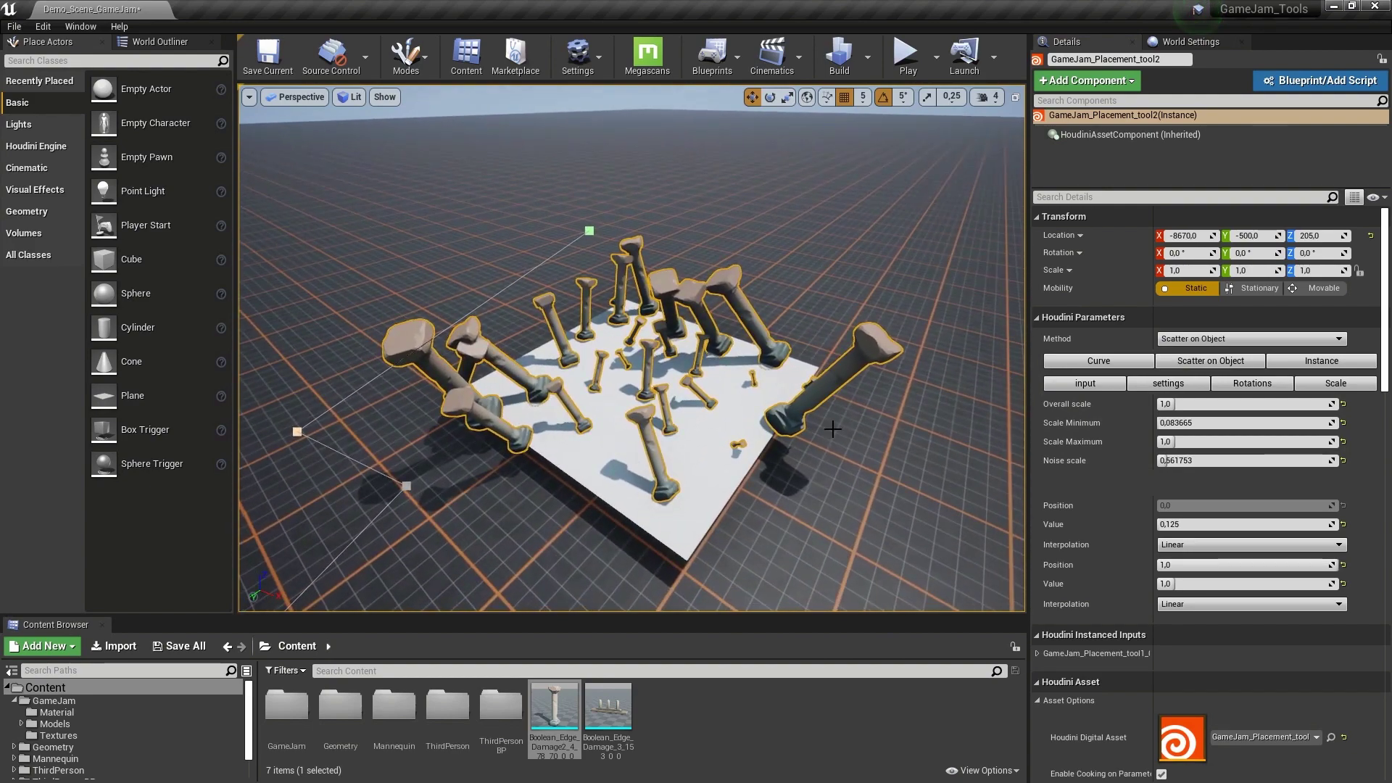